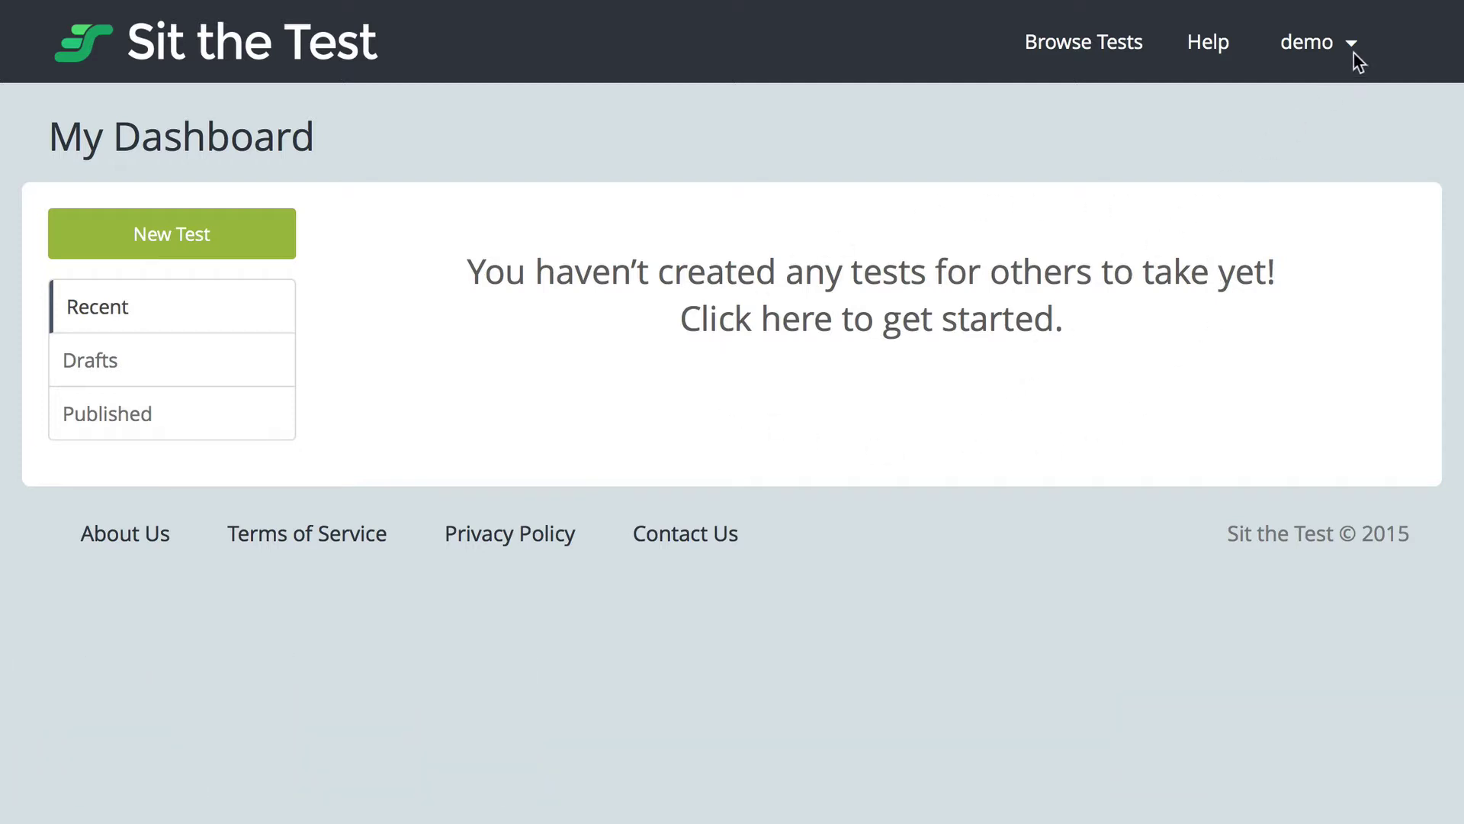
Start a new test and title it "Manual Camera Settings".
click(1351, 43)
click(251, 242)
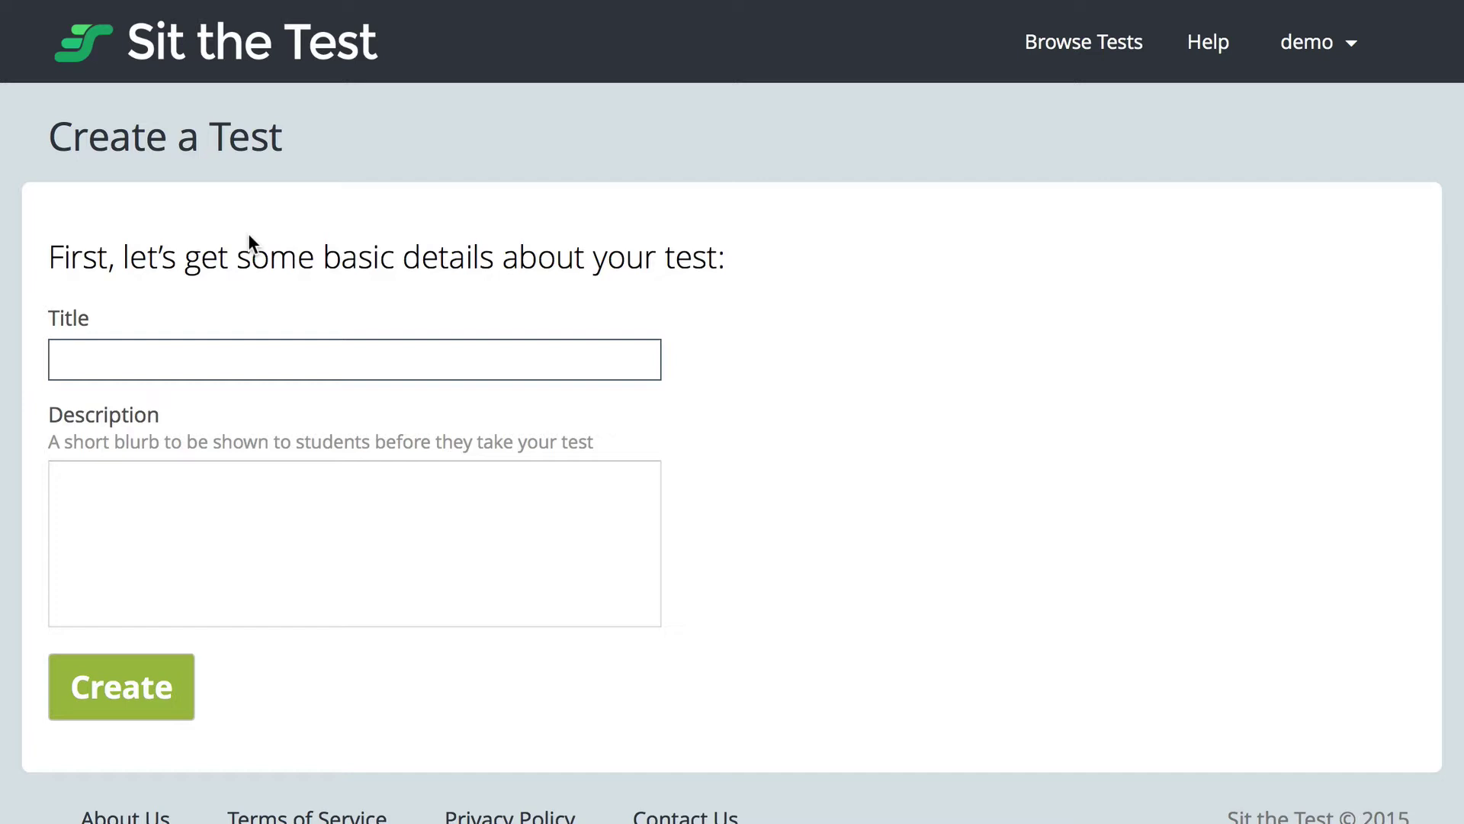
text(Manual Came)
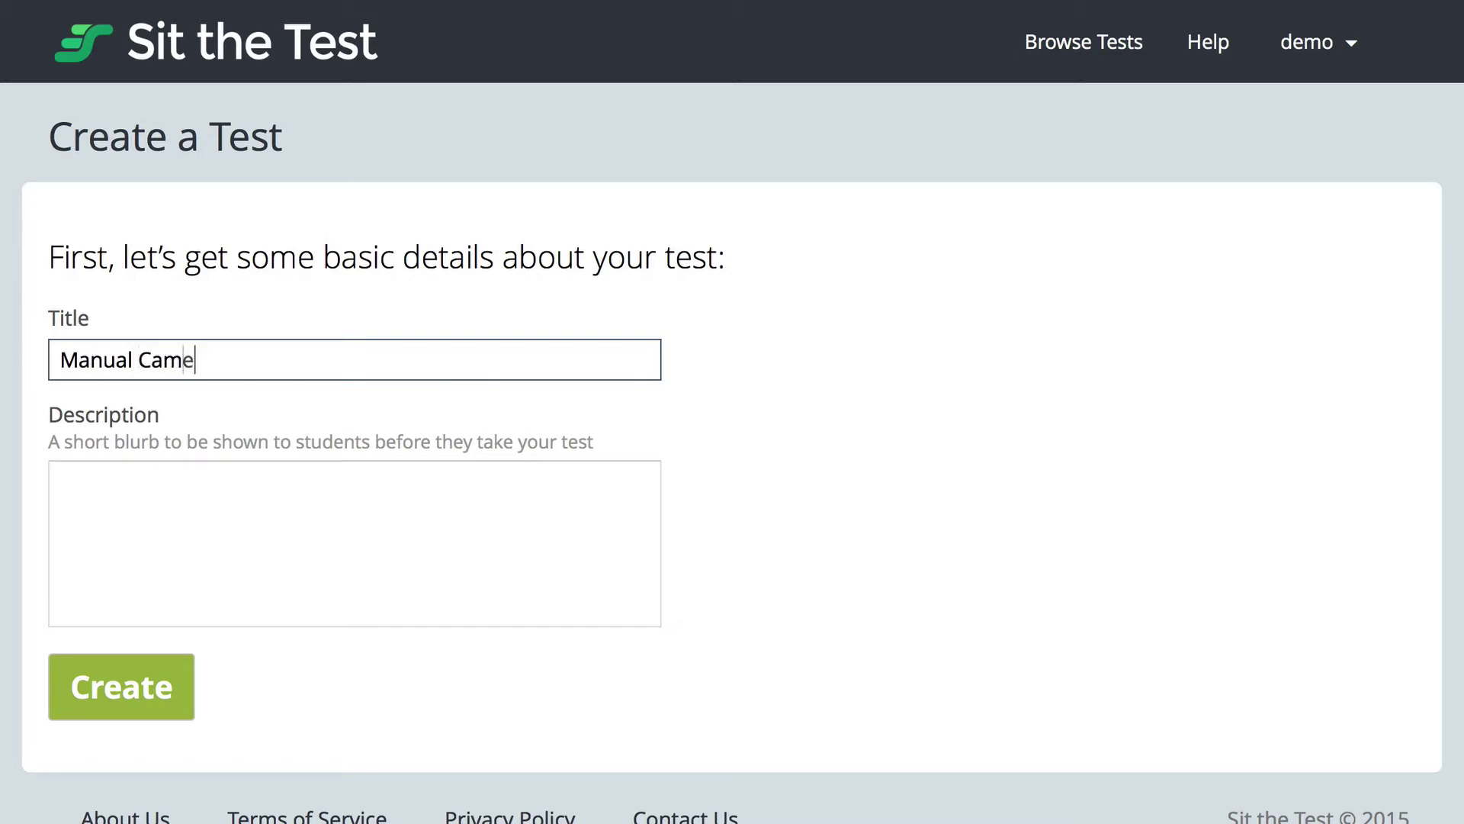
text(ra Settings)
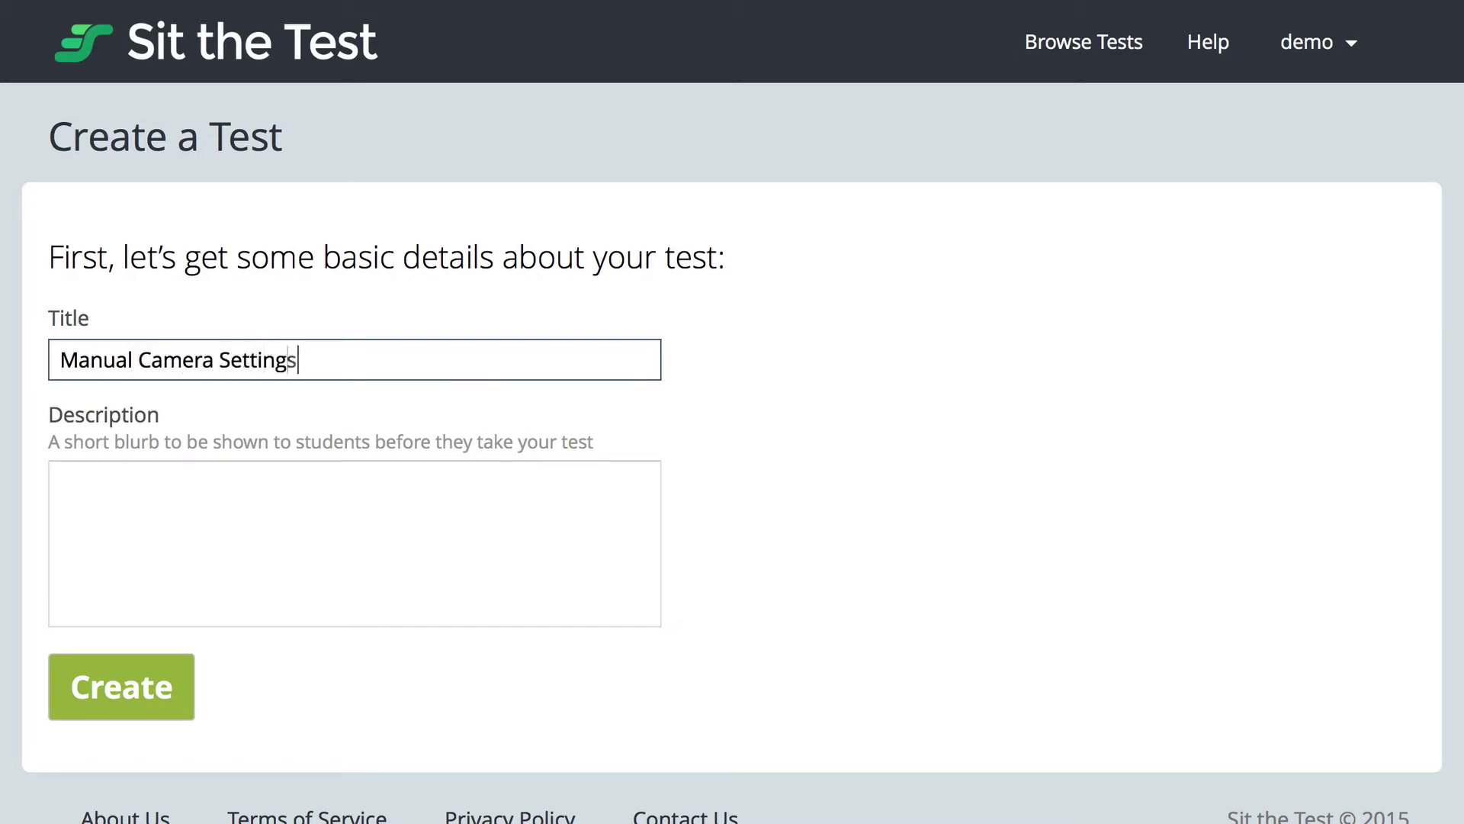
key(Tab)
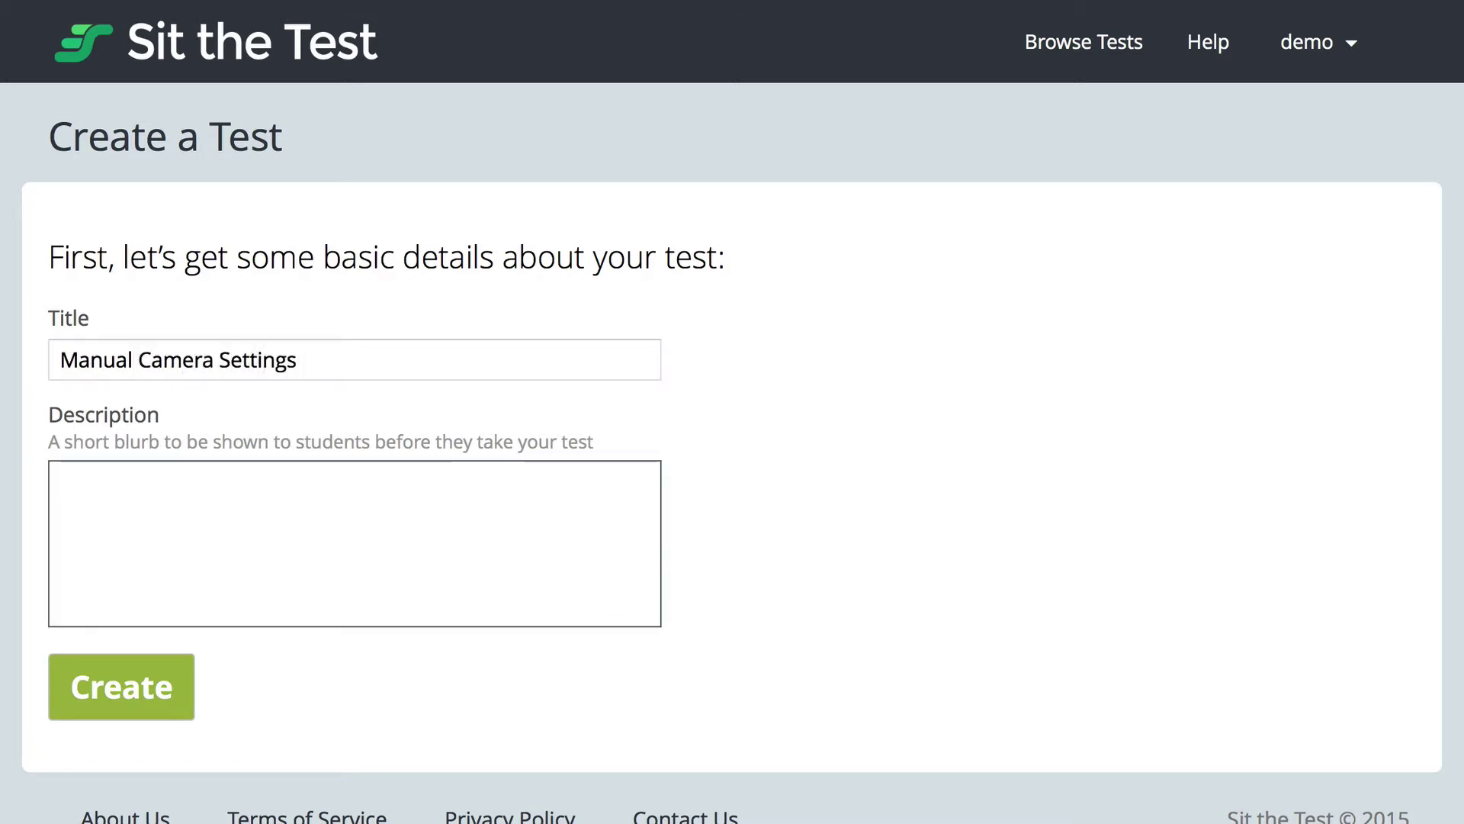
Set the description to "Test your knowledge of manual camera settings such as aperture, shutter speed, and ISO." and create the test.
text(Test your knowledge of manual camera settings such as )
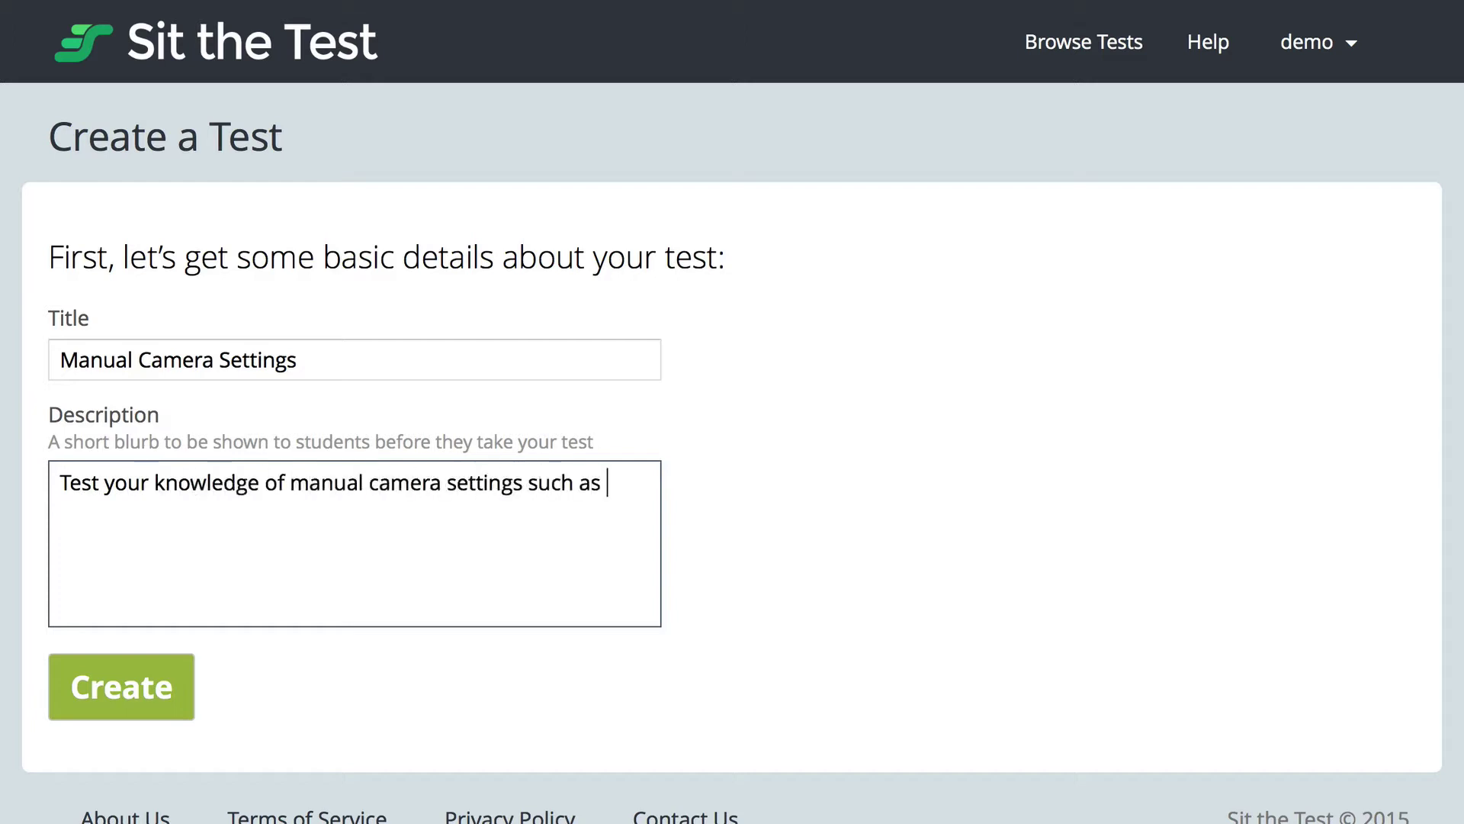
text(aperture, shutter speed, and ISO.)
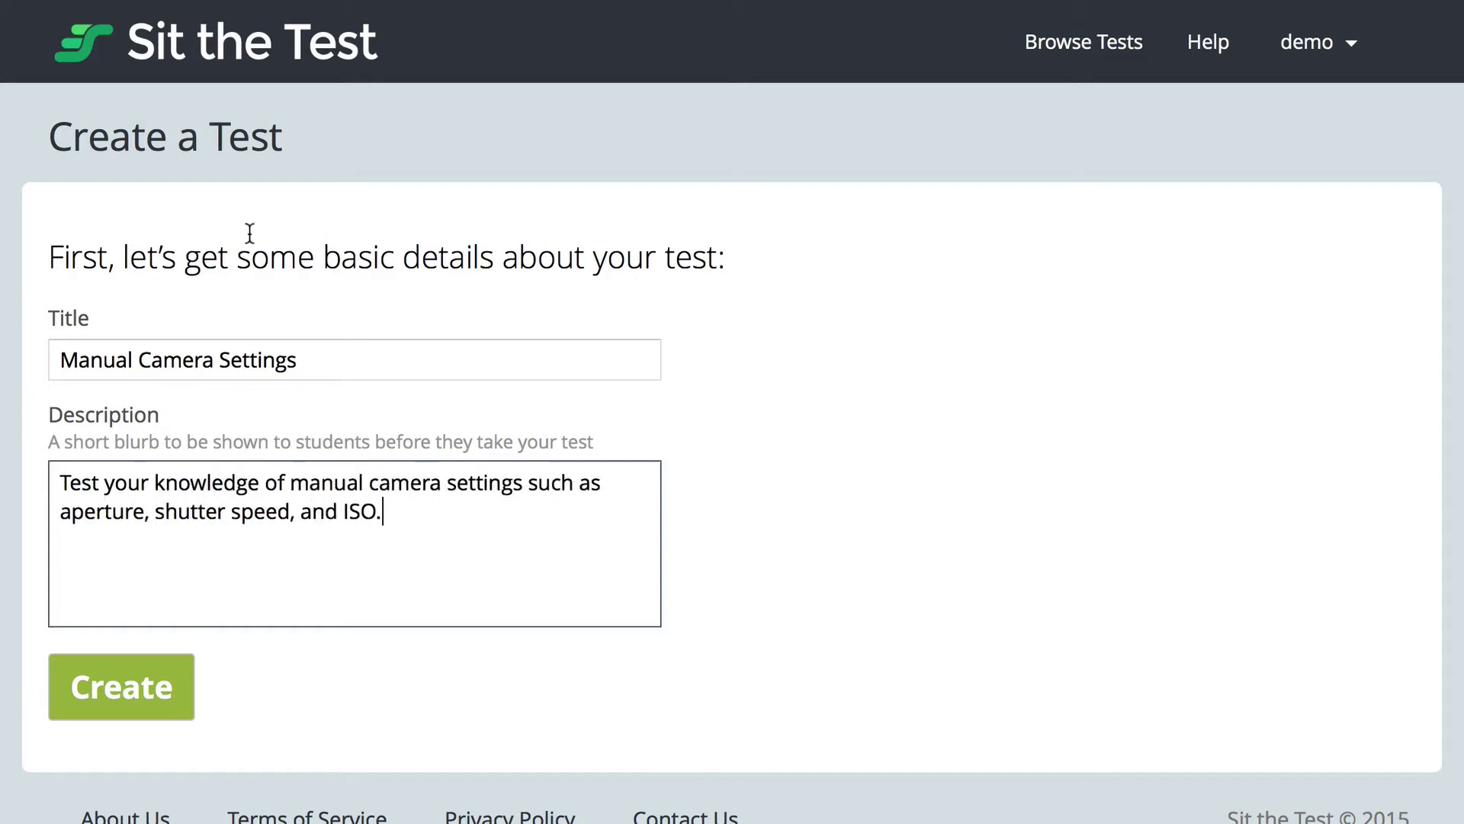
click(141, 667)
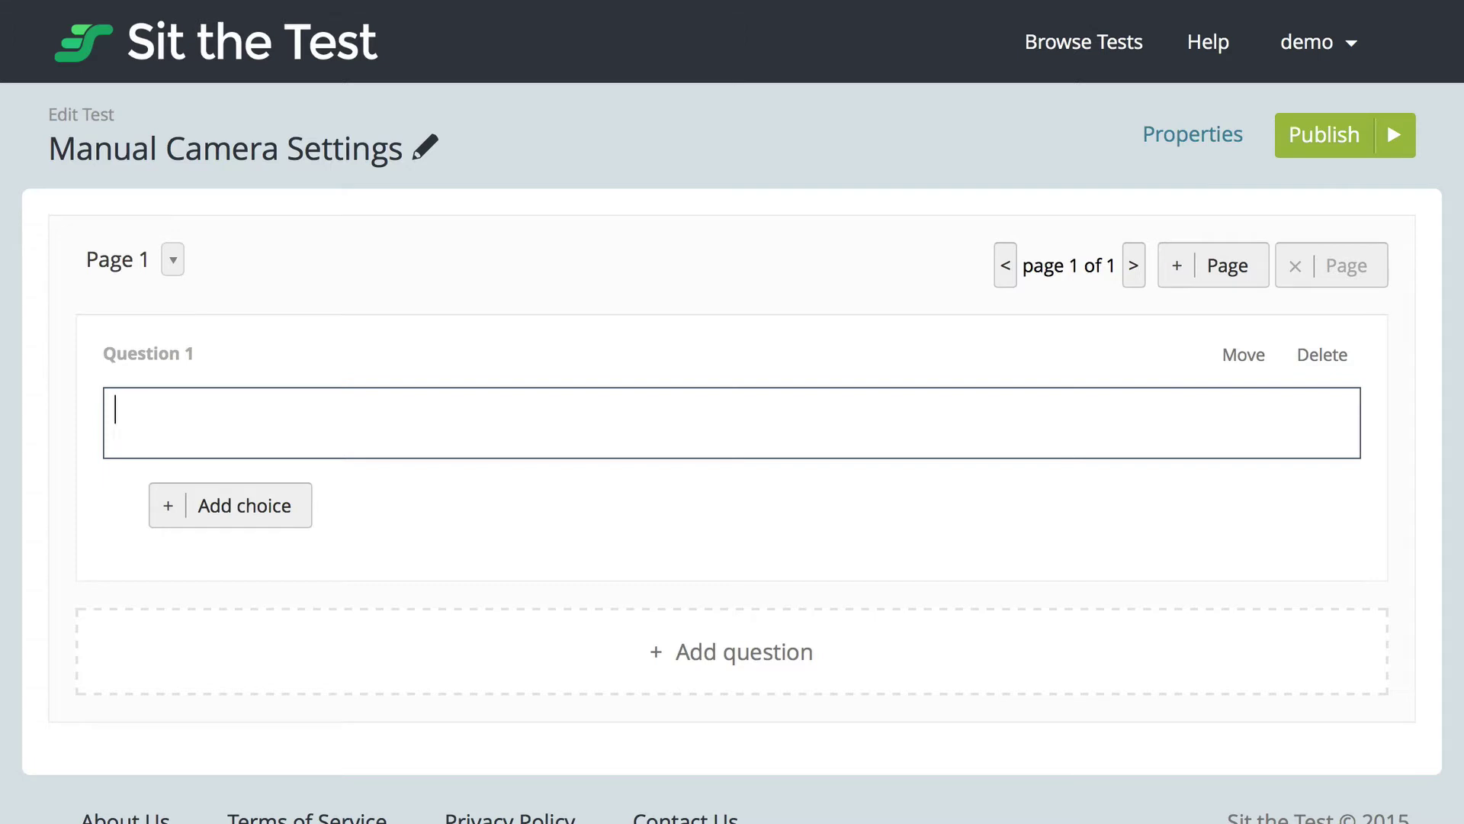
Word question 1 as "Which of the following camera settings let you control the sharpness of scene elements in the foreground and background of your subject?".
text(Which of the following camera settings let you control the sharpness of)
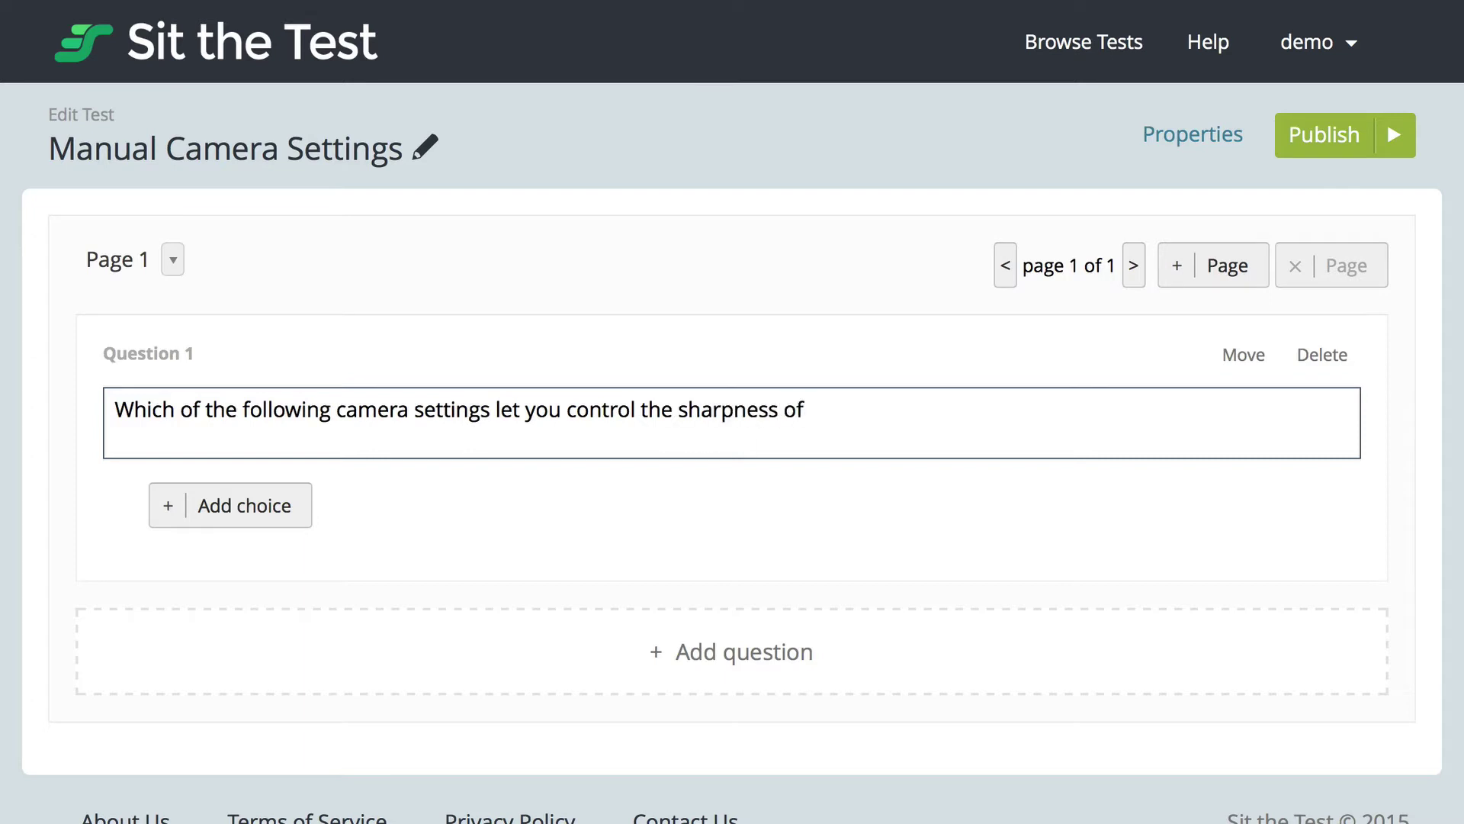
text( scene elements in the foreground and background of your subject?)
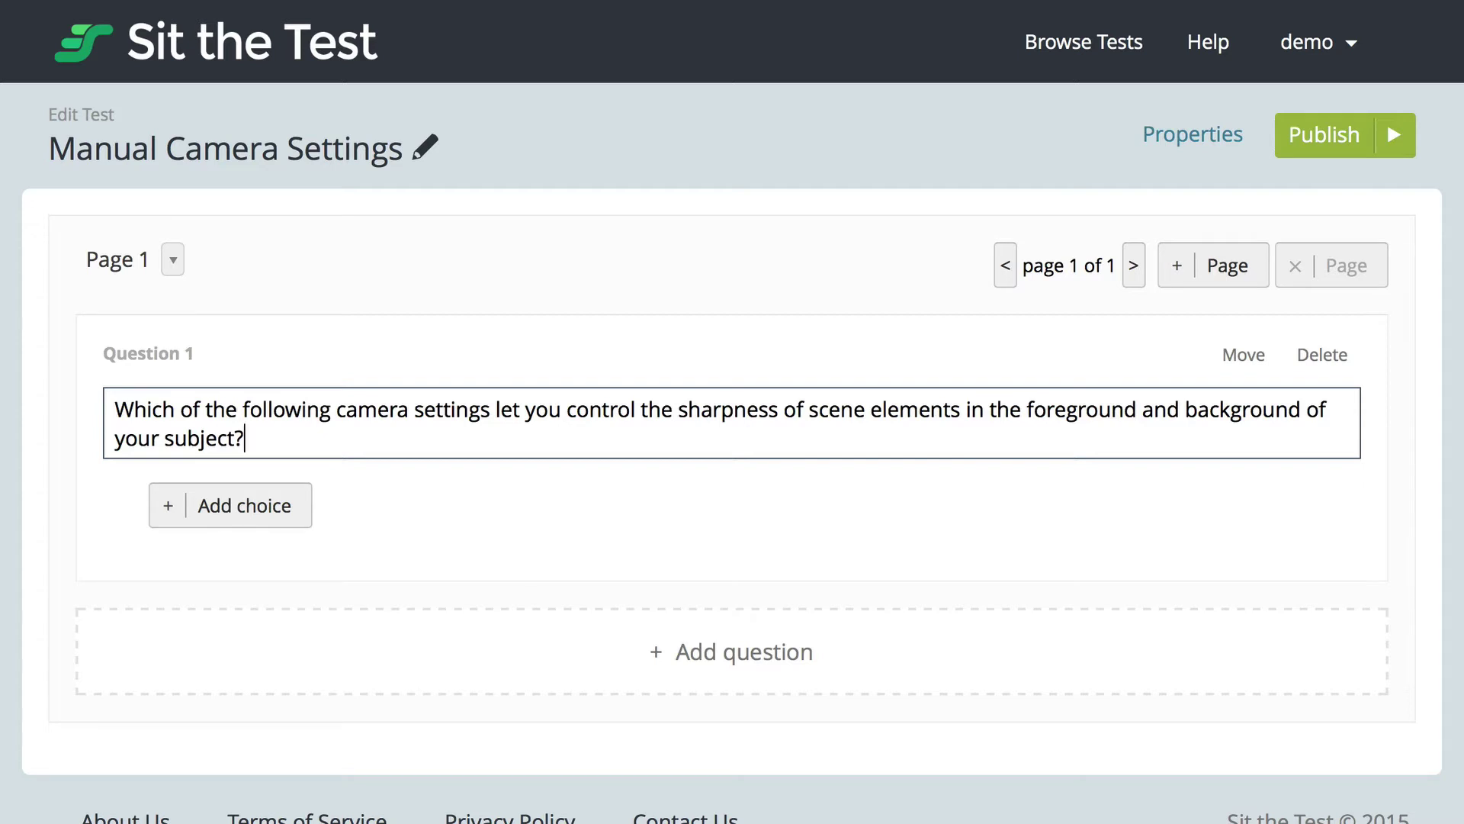
click(259, 515)
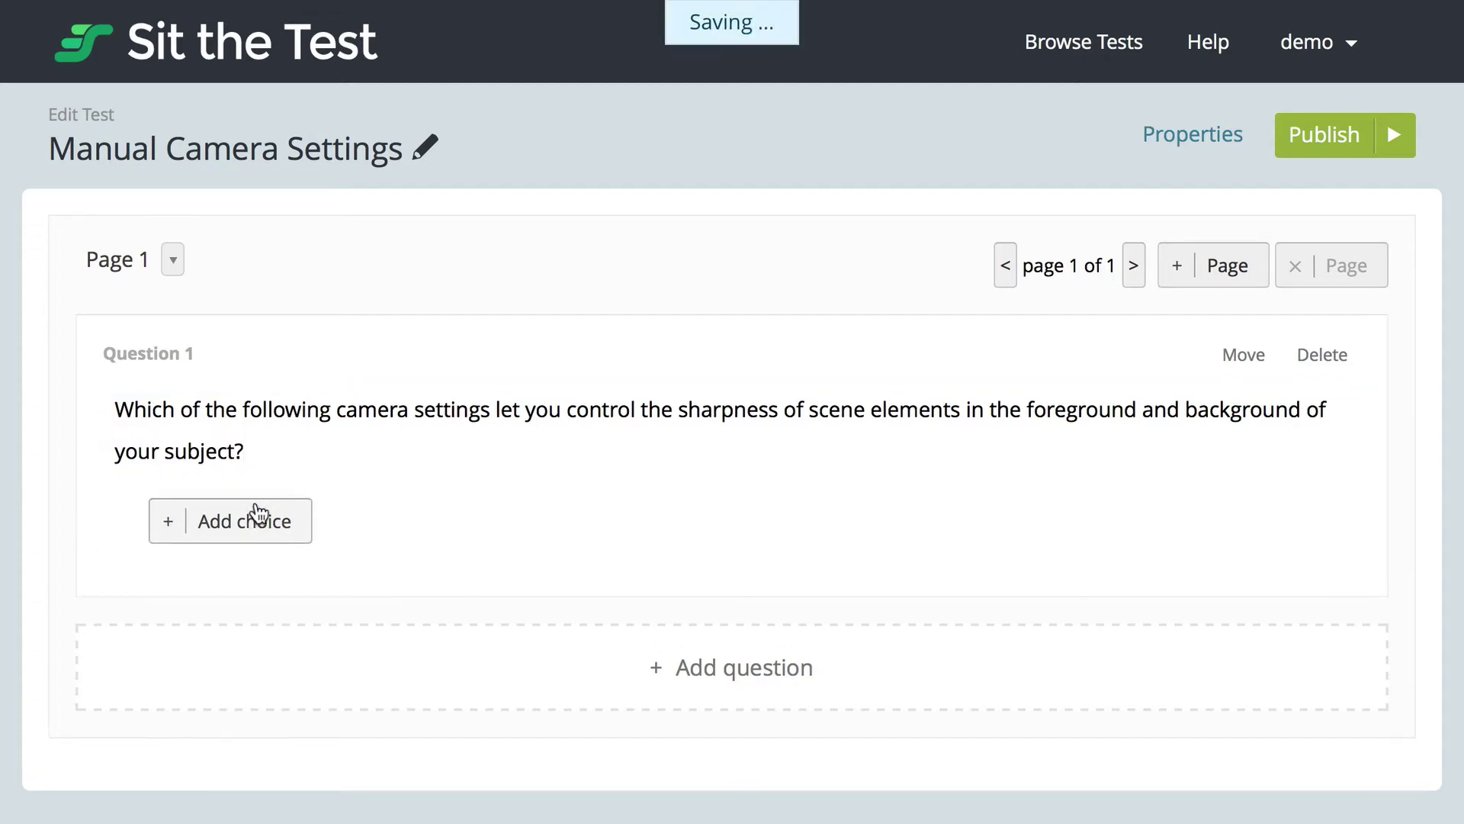
Add the choices "aperture", "shutter speed" and "ISO" to question 1 and mark aperture as the correct answer.
click(259, 515)
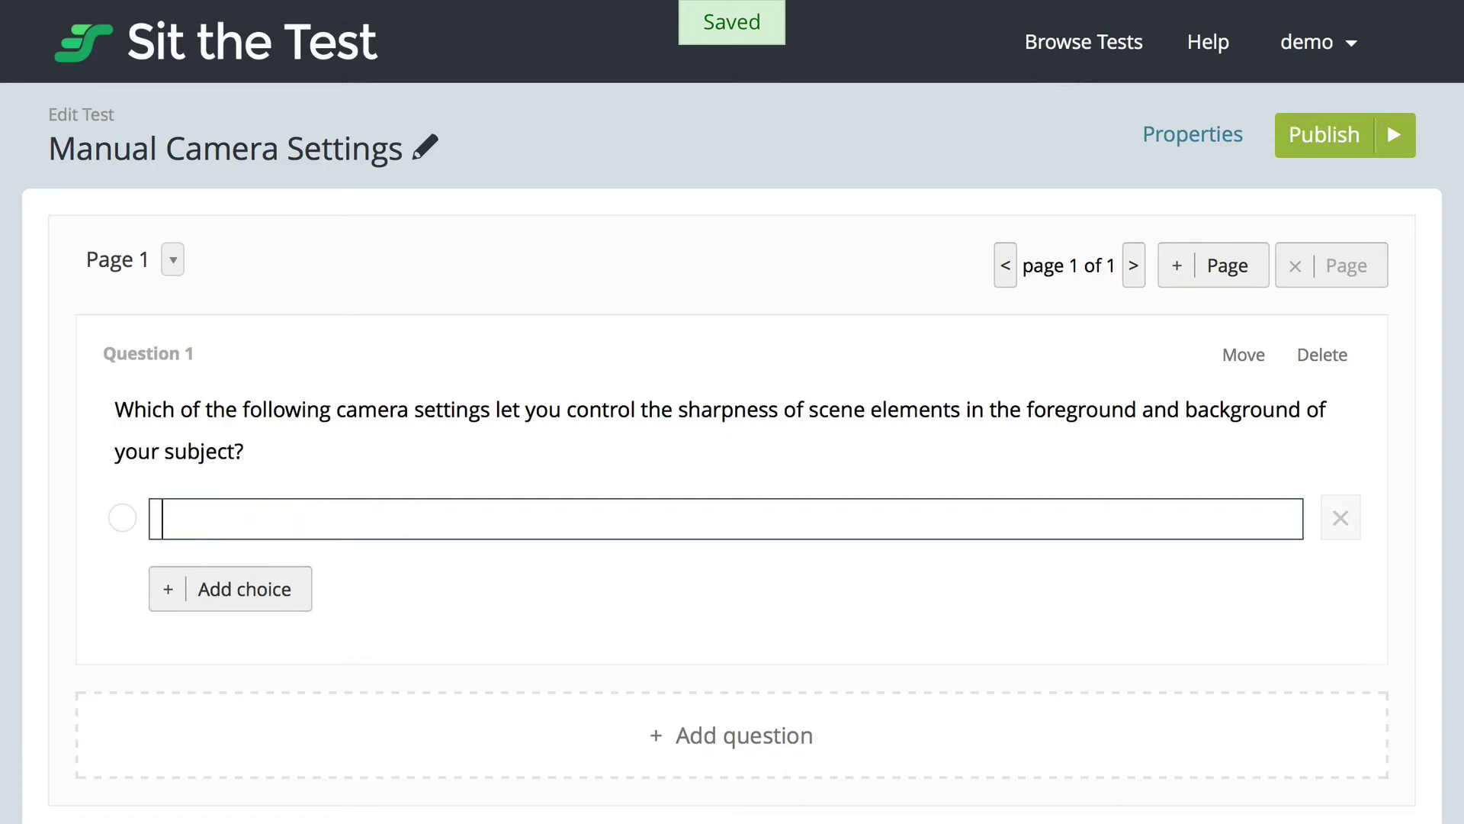
text(aperture)
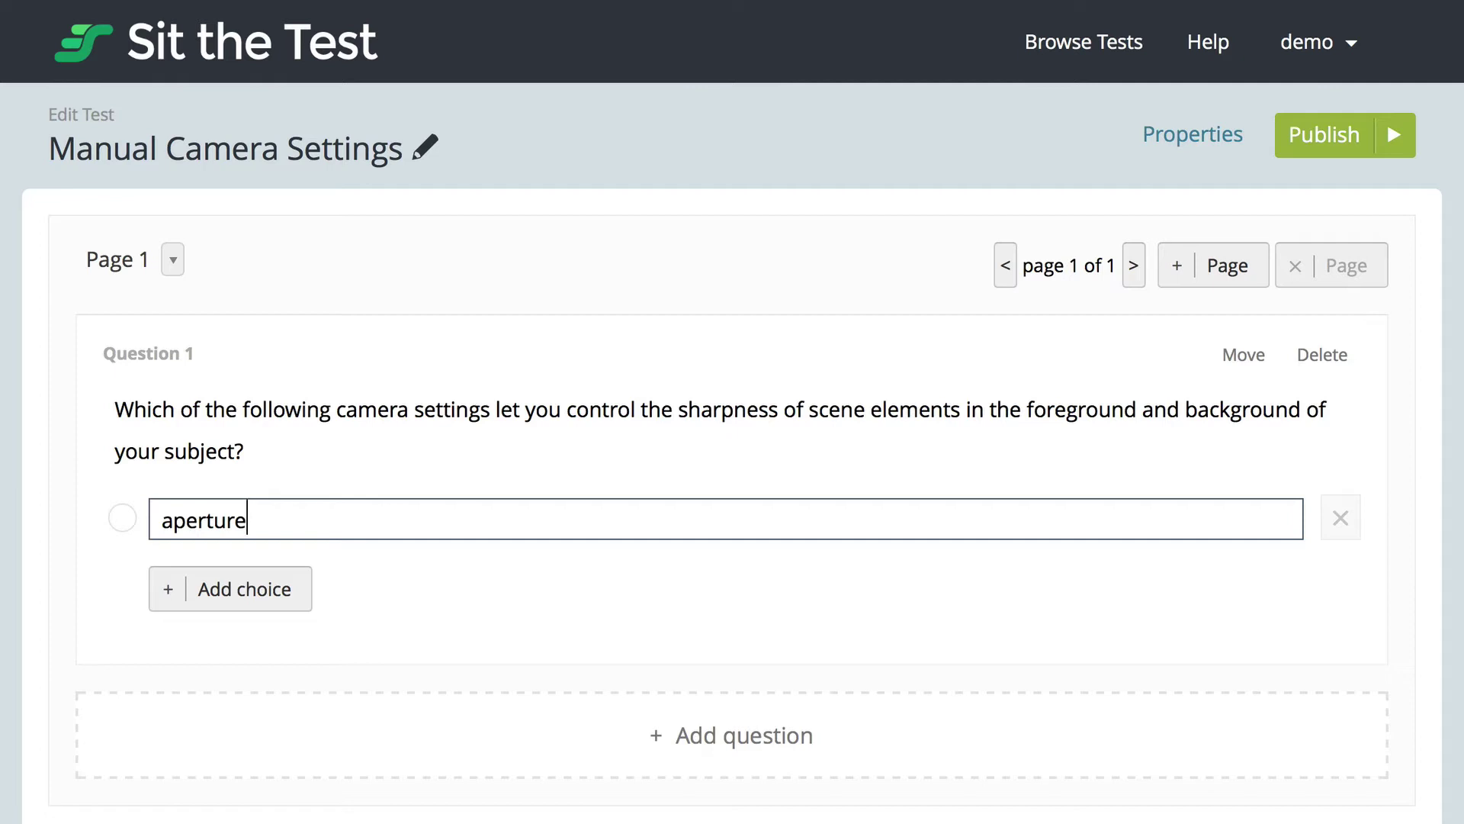
key(Return)
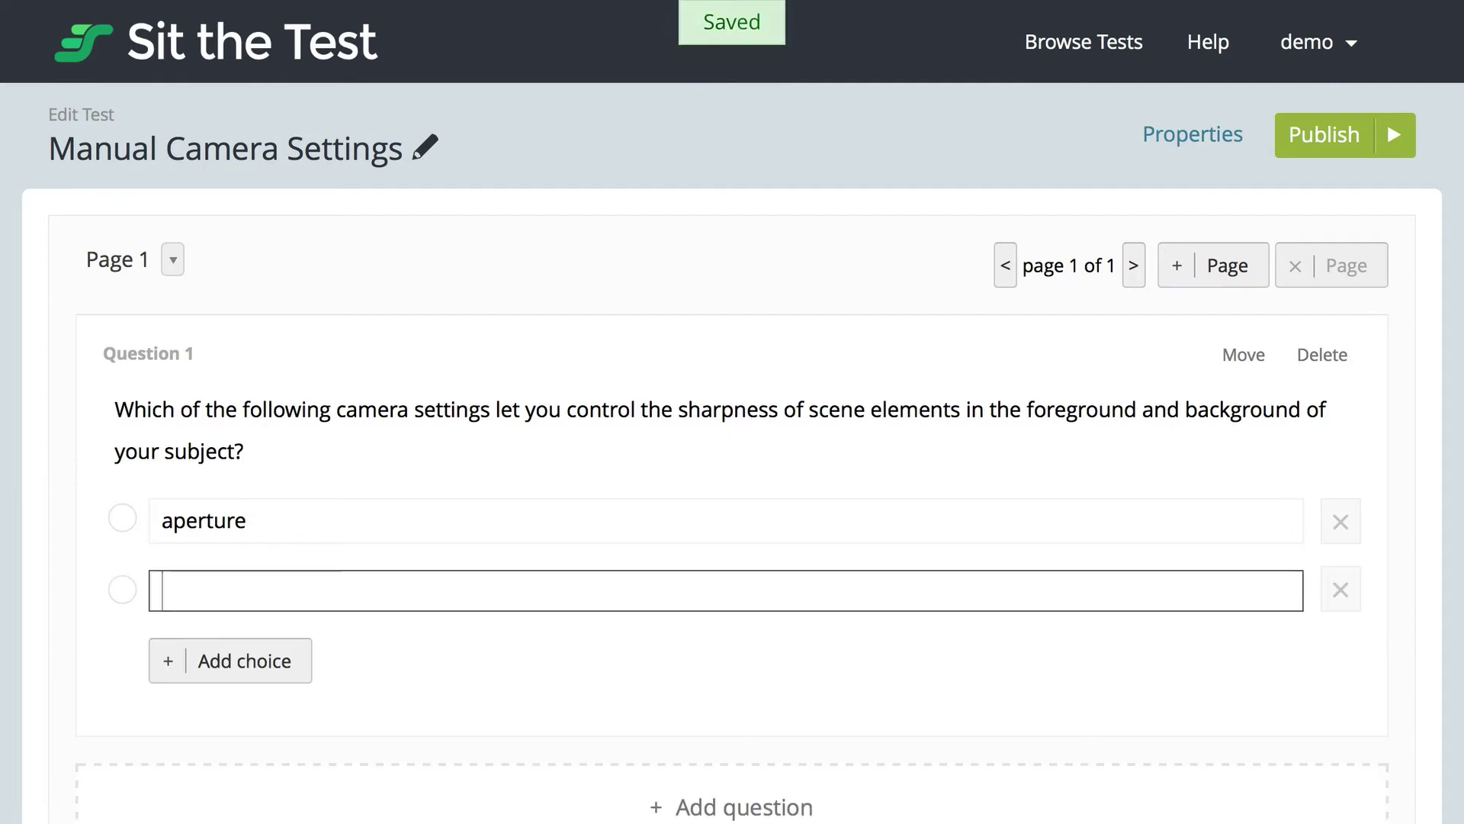
text(shutte)
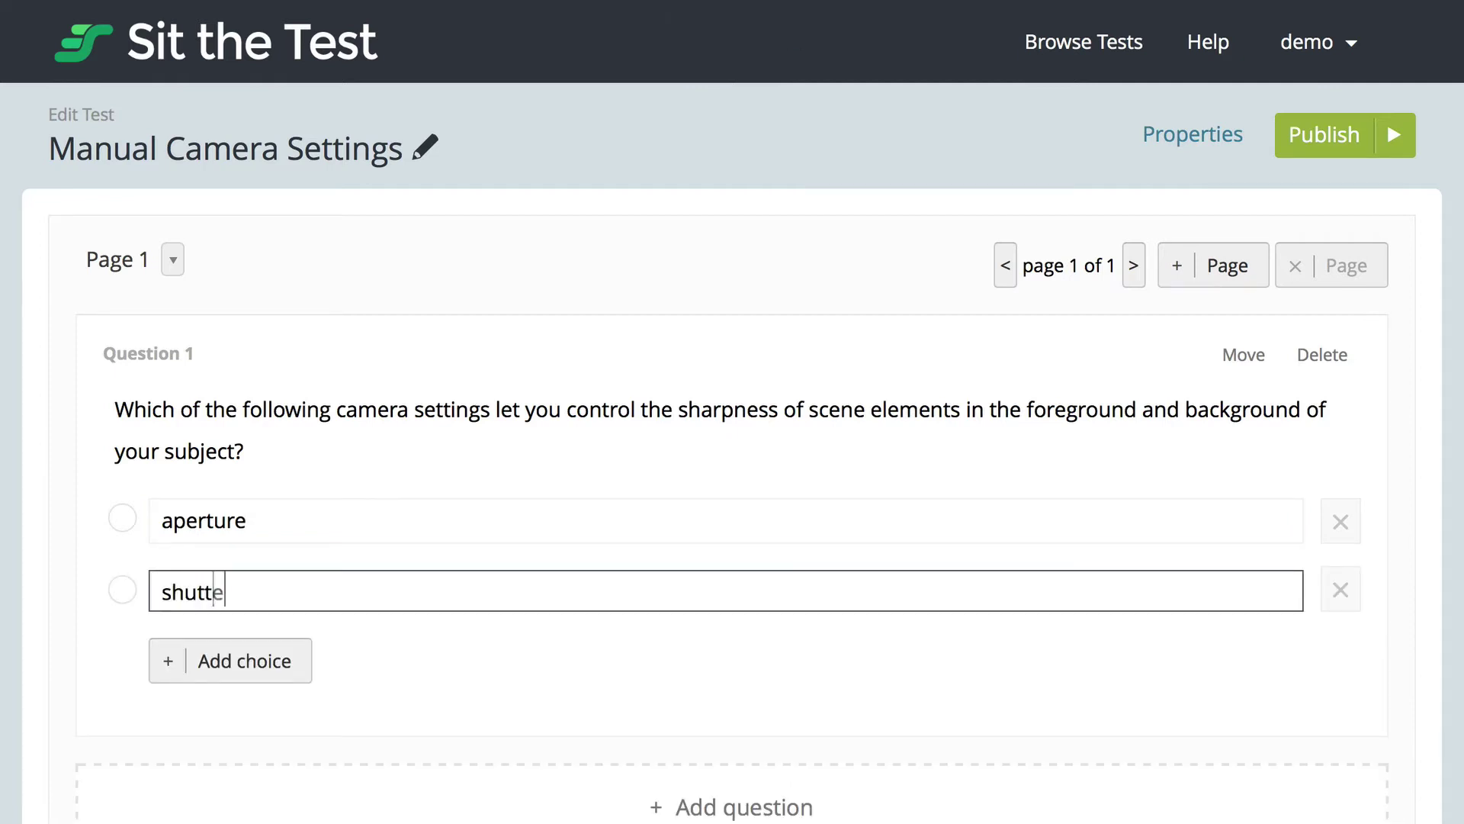
text(r speed)
key(Return)
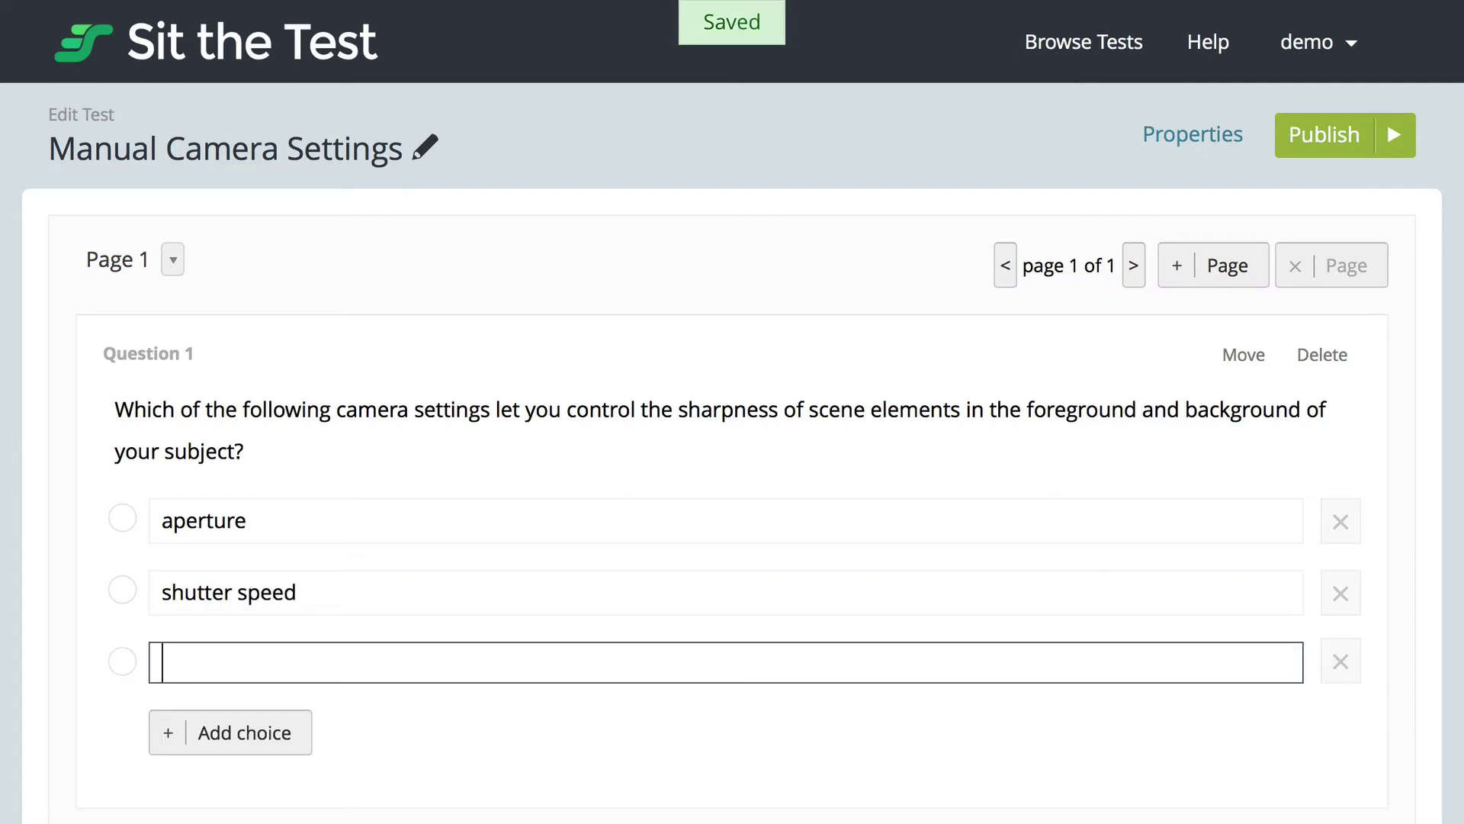
text(ISO)
key(Return)
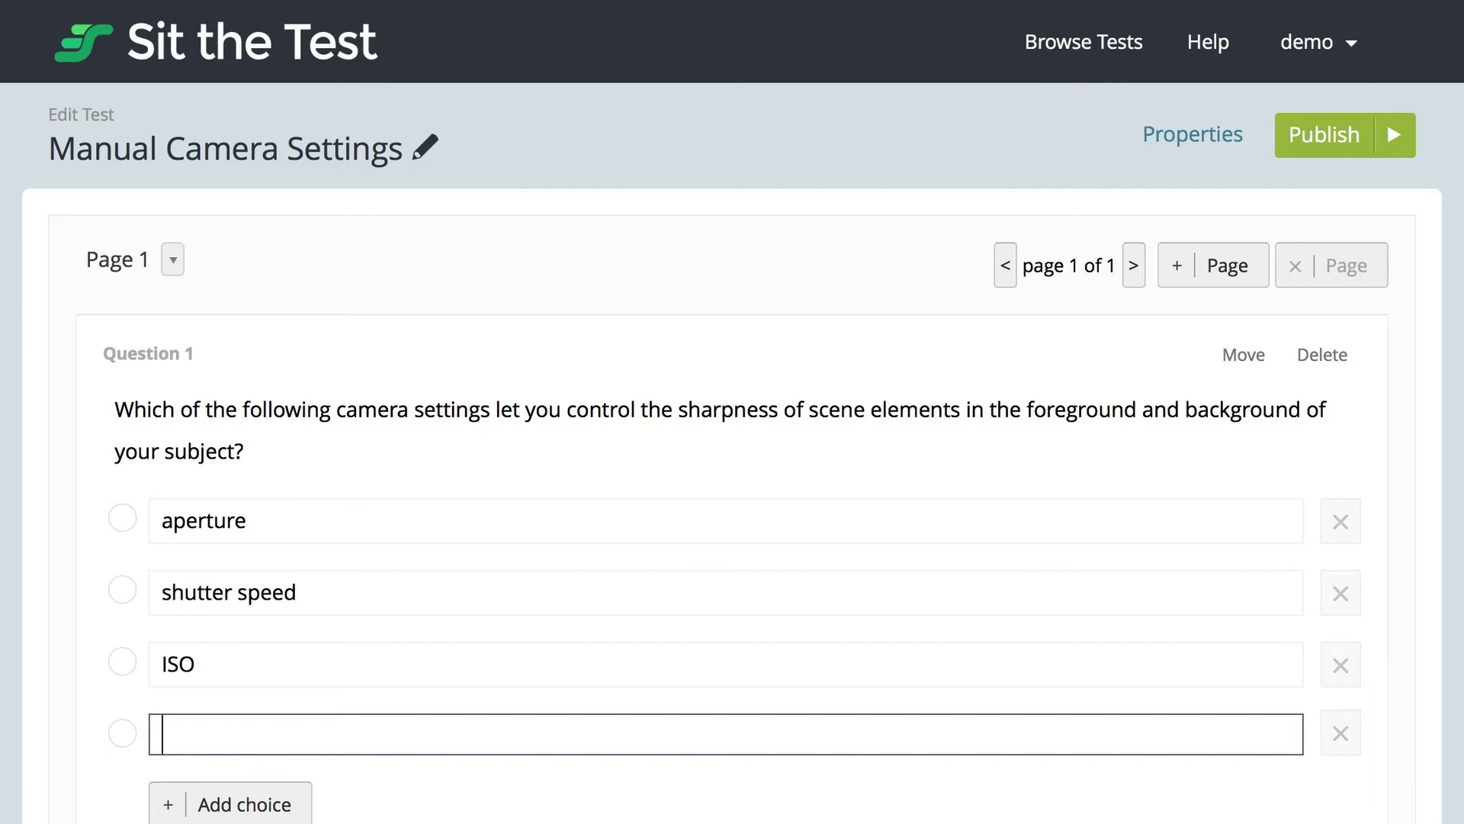
click(122, 518)
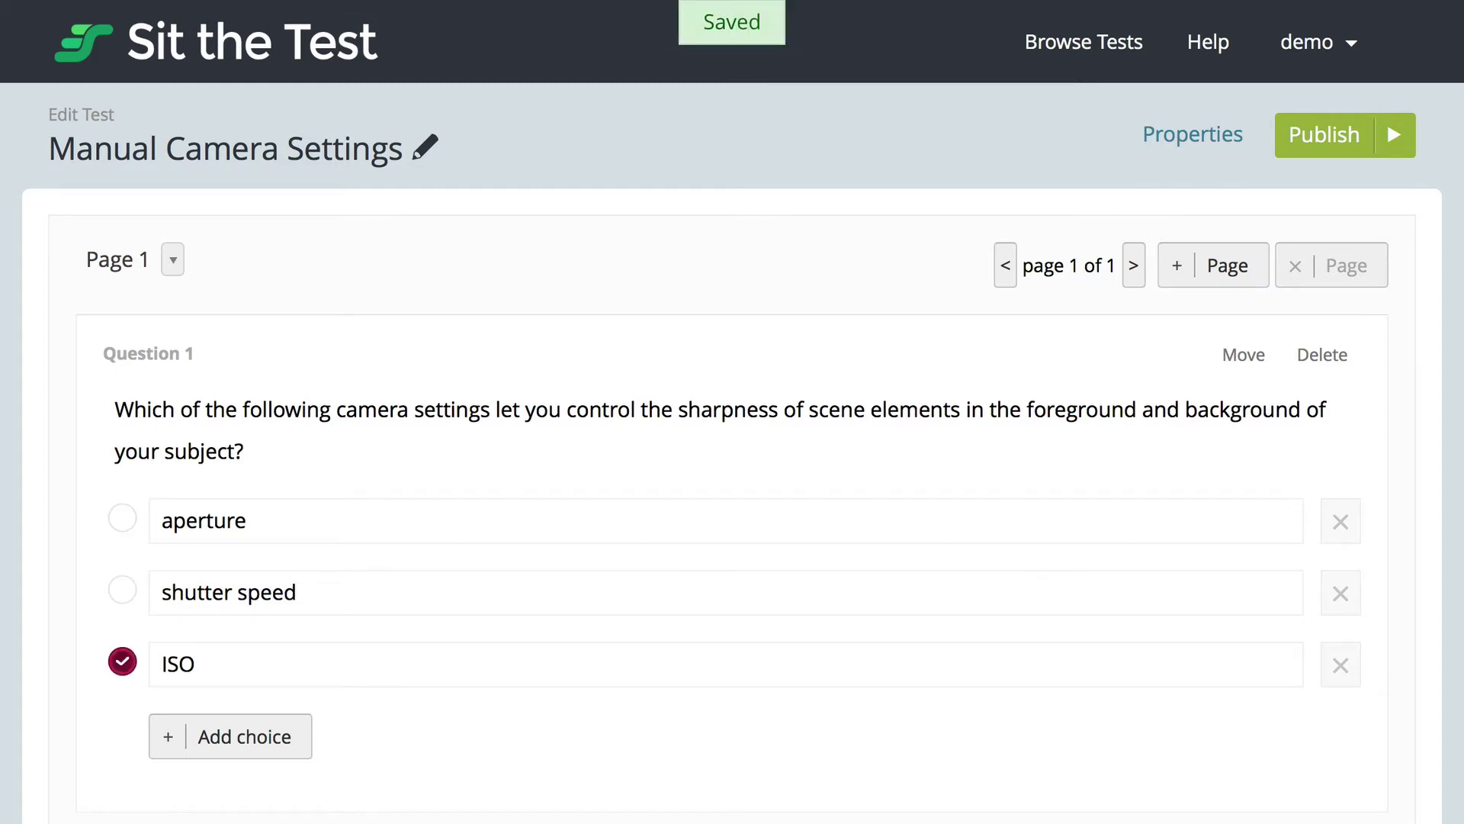
click(127, 522)
Add a second question reading "Which of the following camera settings lets you control the sharpness of a moving subject?".
scroll(129, 526, down, 2)
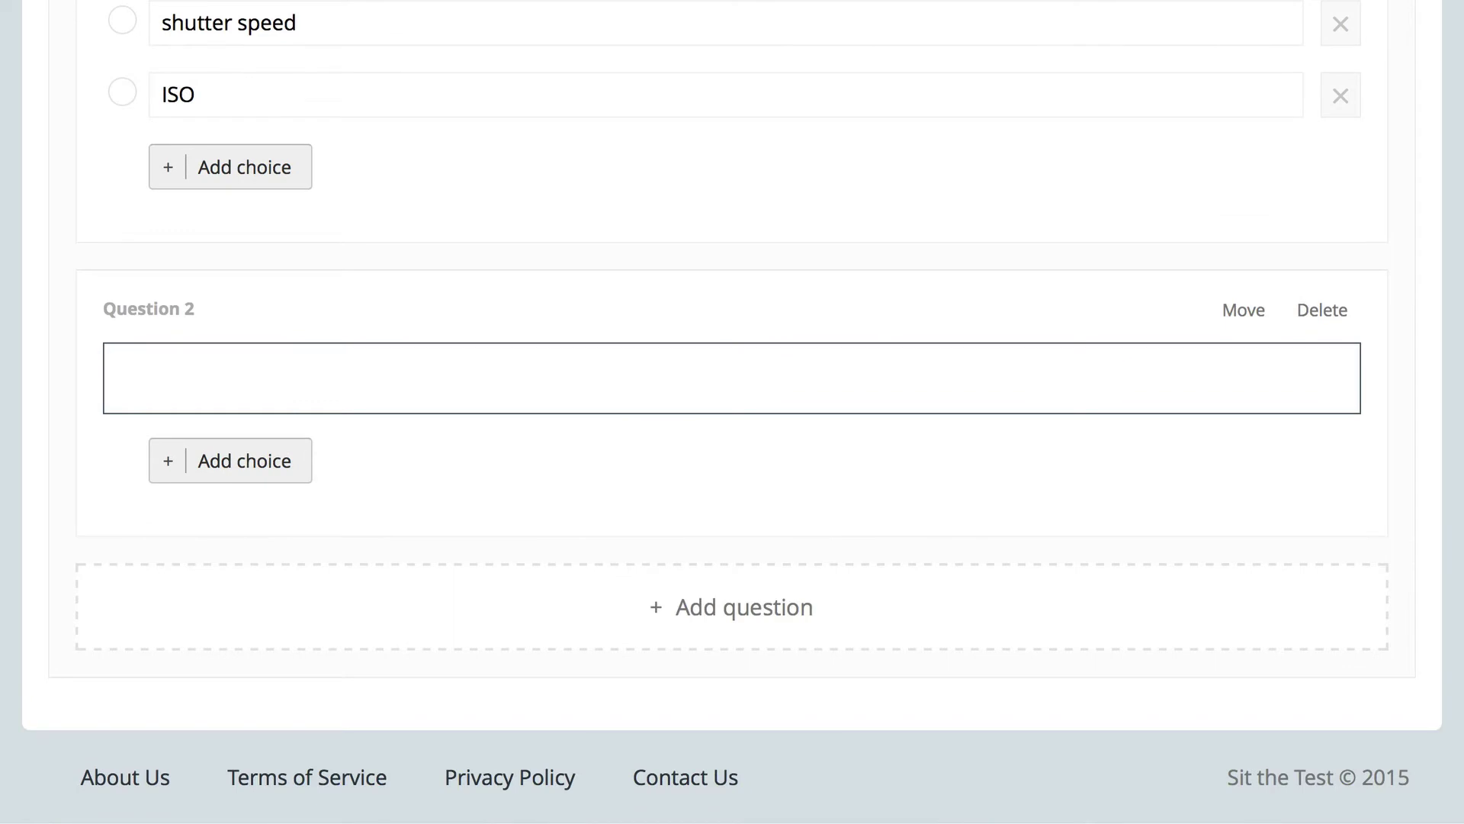
text(Which of the following camera settings lets you control the sharpness o)
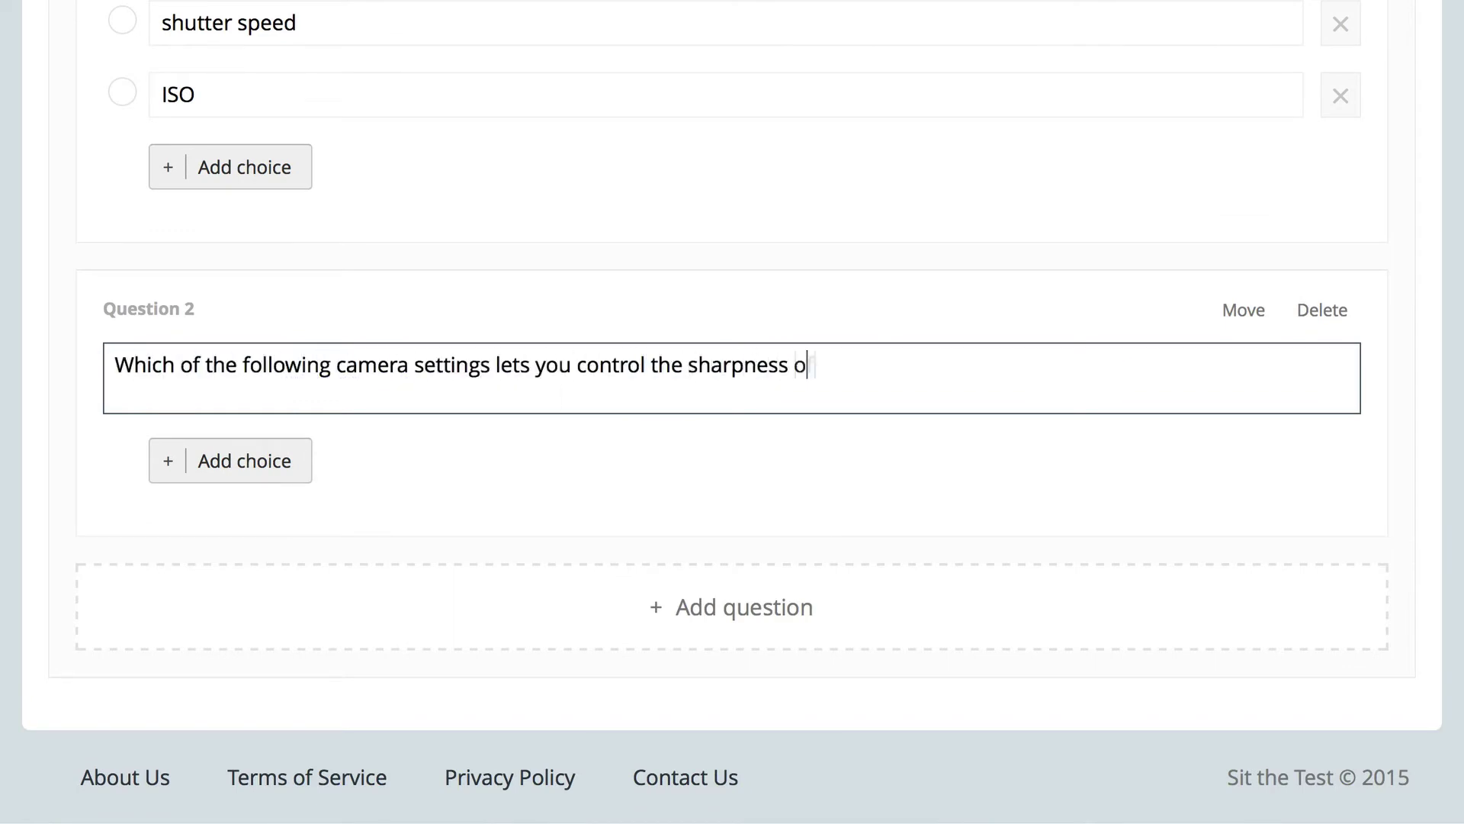
text(f a moving subject?)
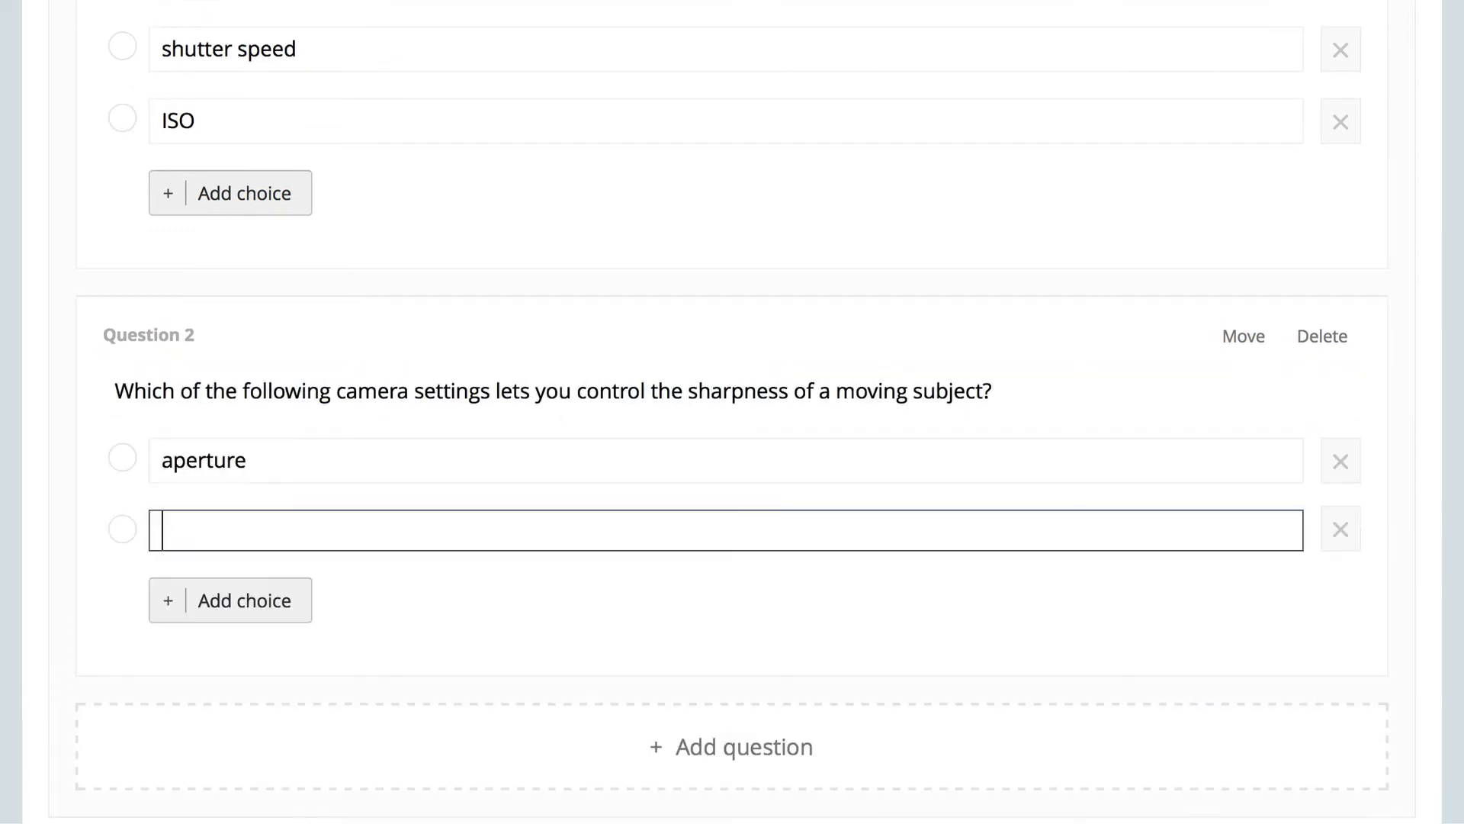
Give question 2 the choices "aperture", "shutter speed" and "ISO", and mark shutter speed as the correct answer.
text(shutter speed)
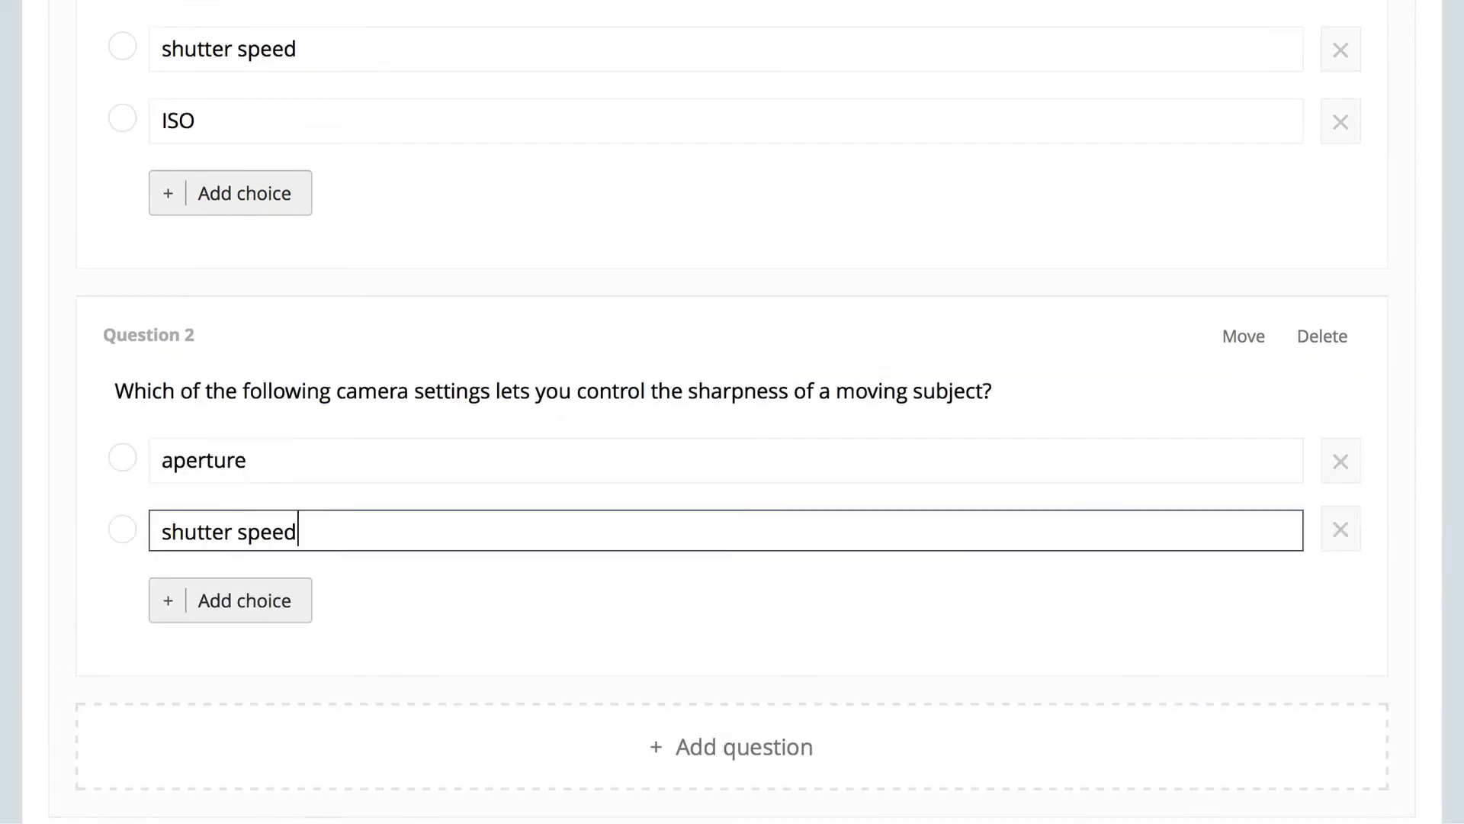
key(Return)
text(ISO)
key(Return)
click(122, 457)
click(122, 529)
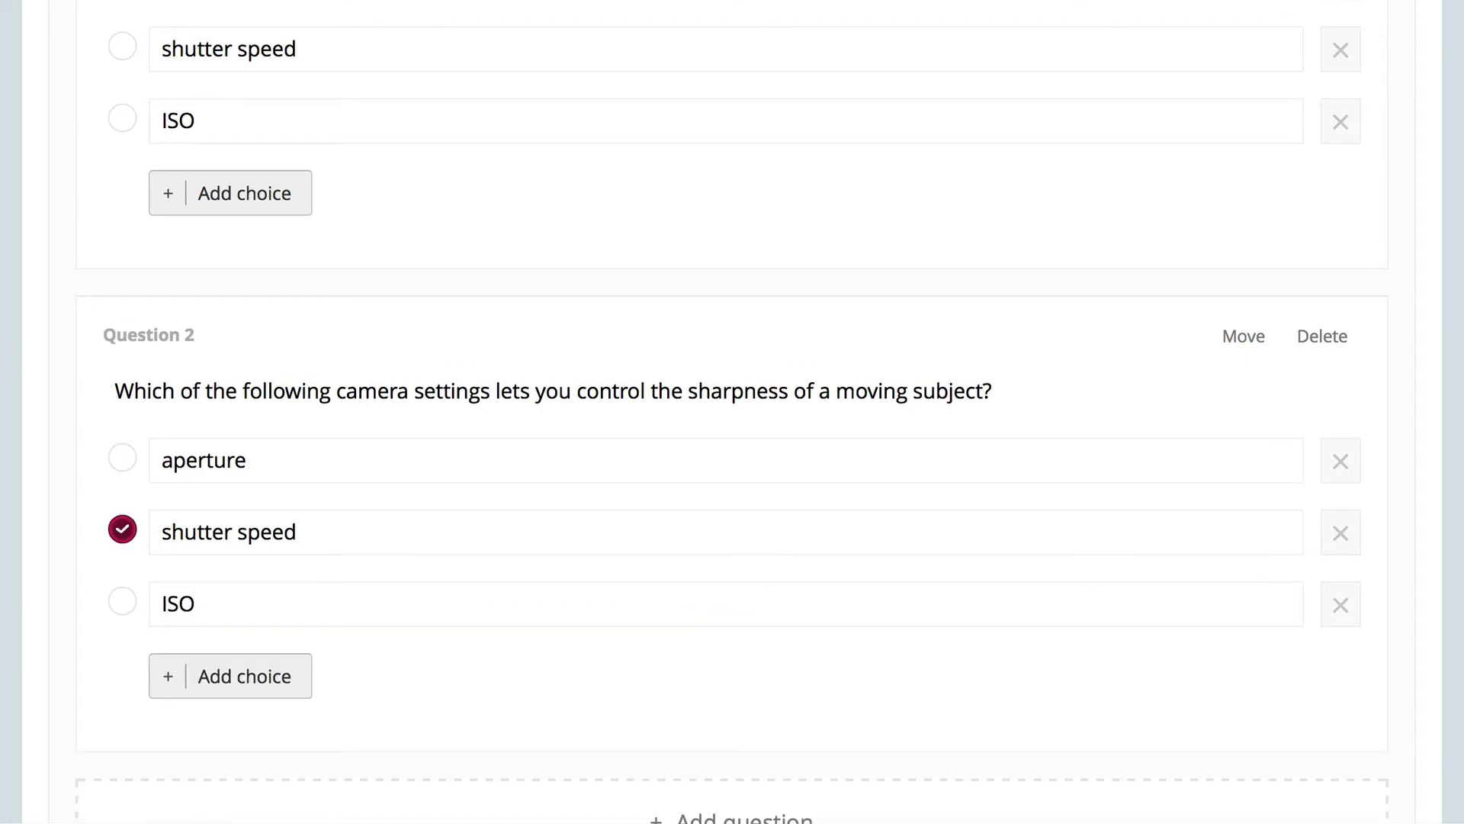
Correct "let" to "lets" in the text of question 1 and save the edit.
scroll(301, 336, down, 3)
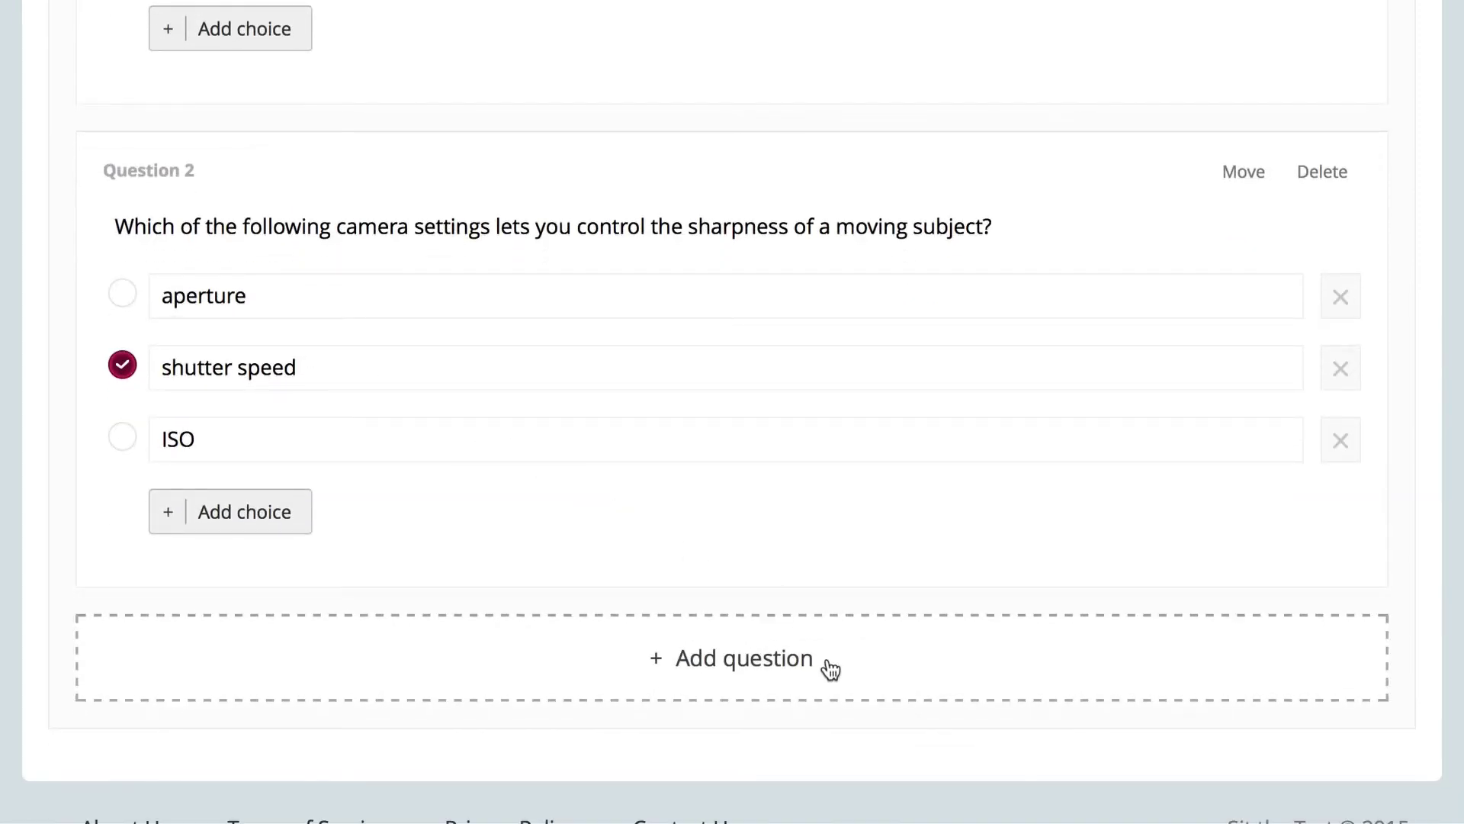
scroll(831, 669, up, 12)
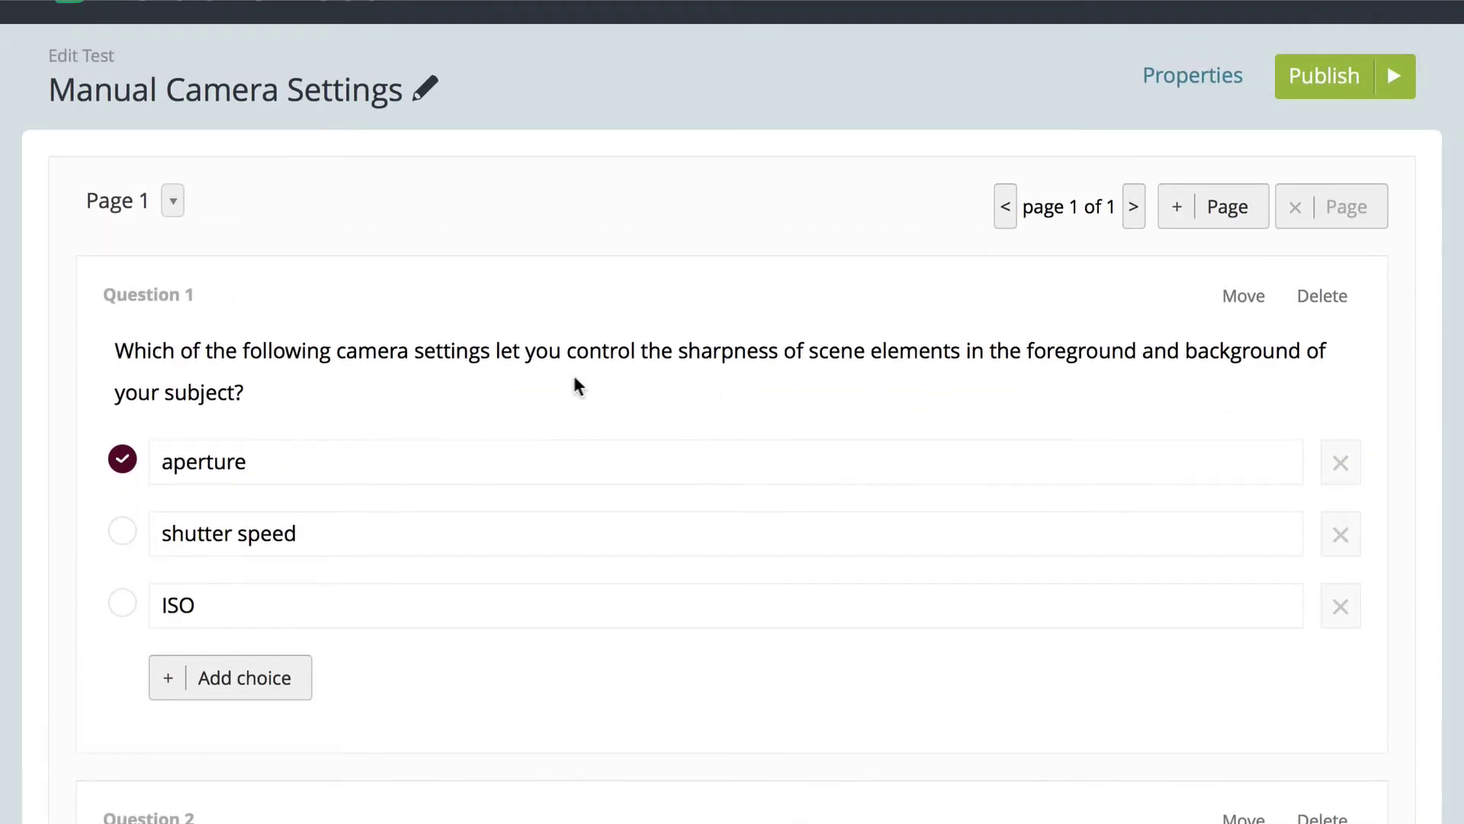
click(517, 353)
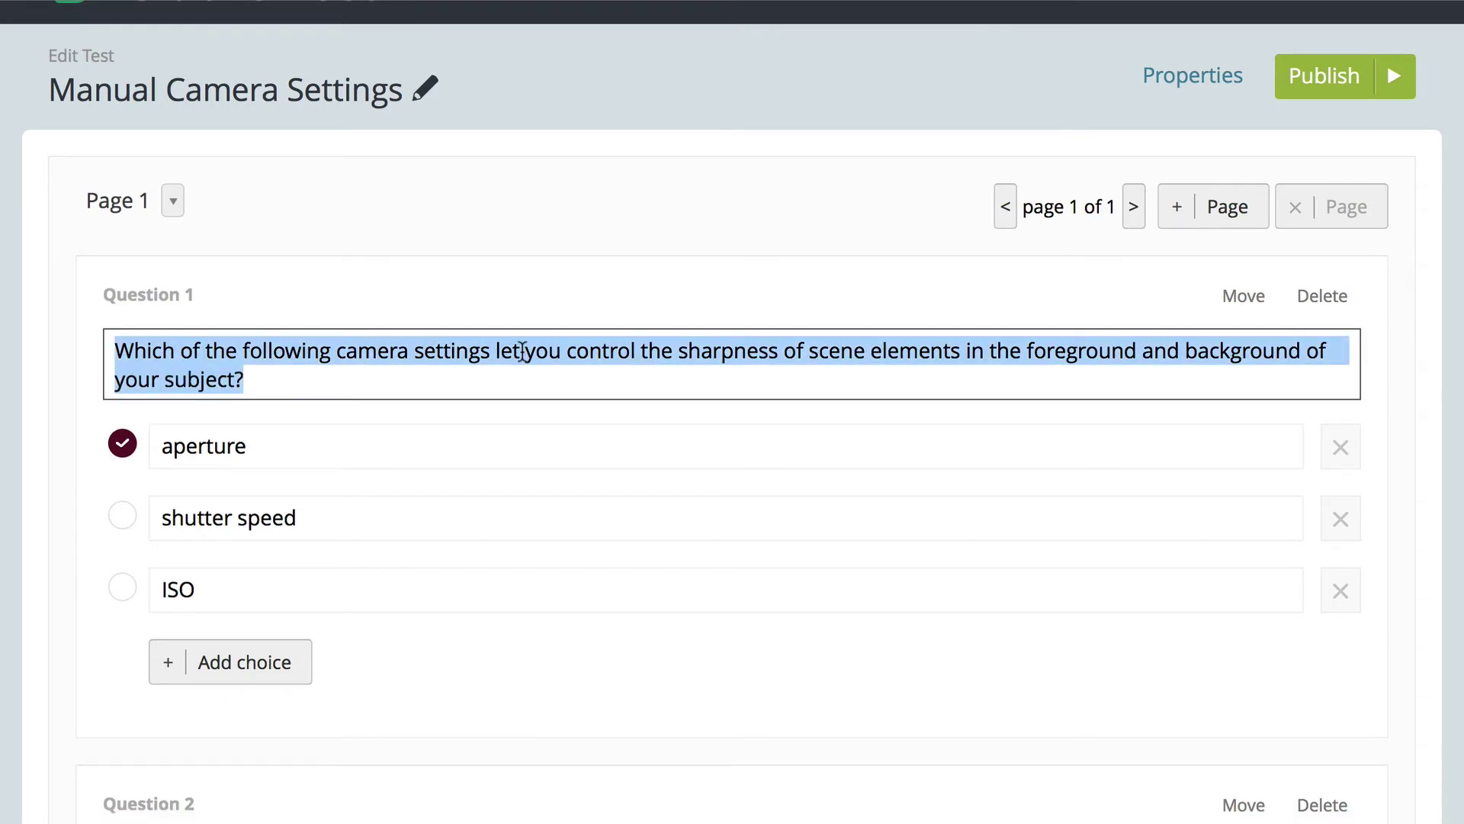
click(518, 352)
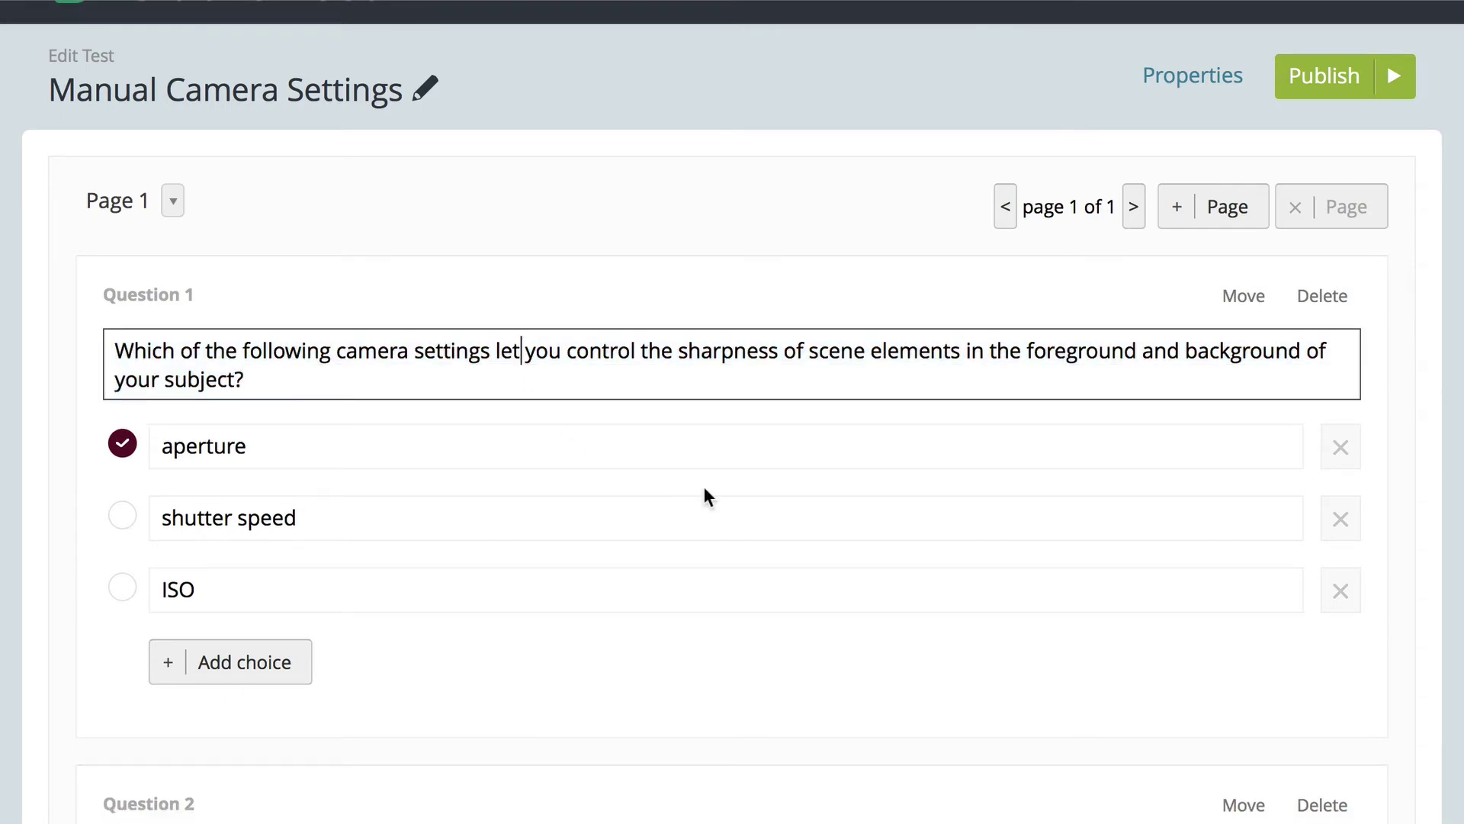
text(s)
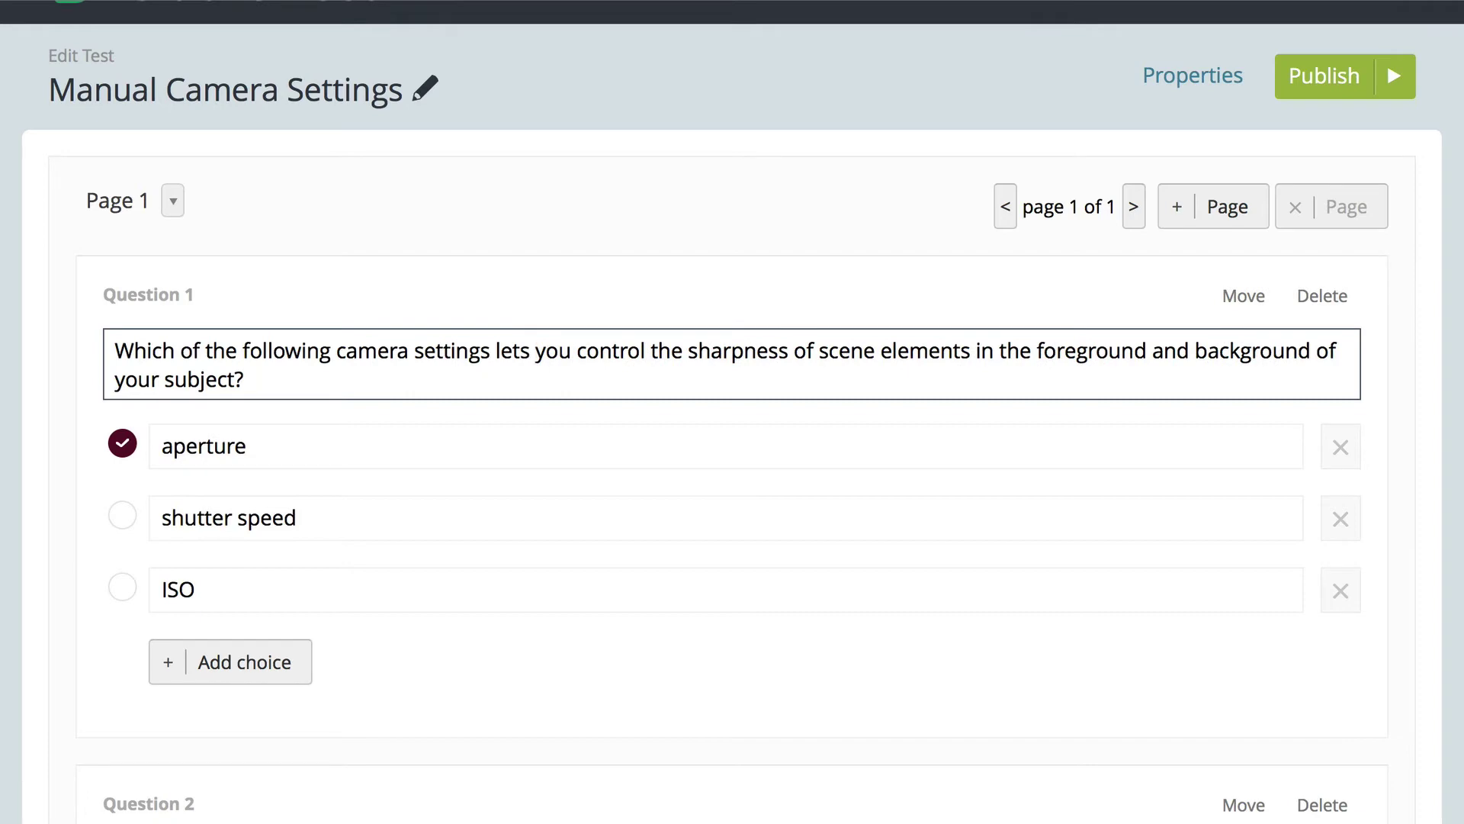
key(Tab)
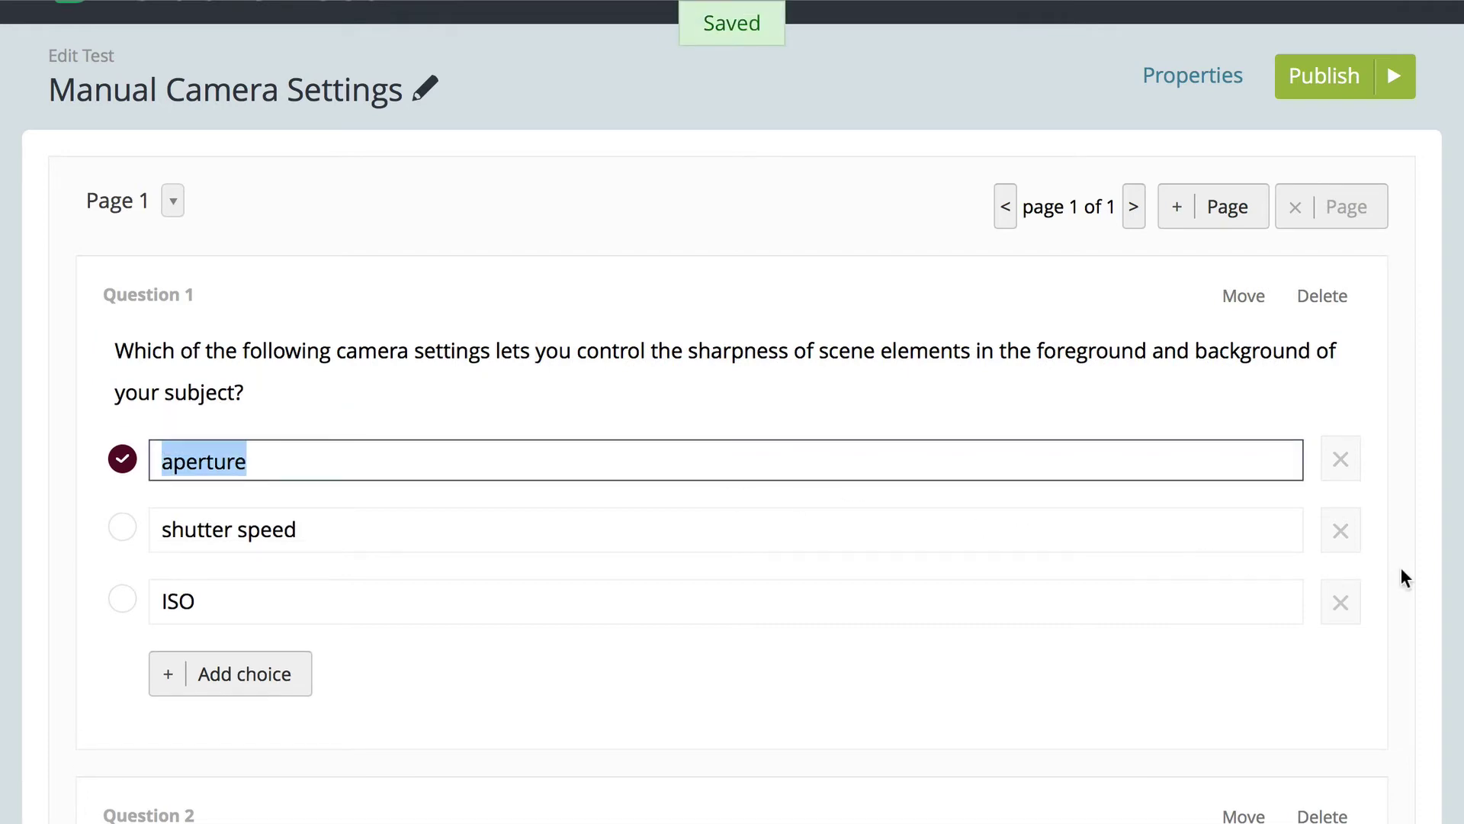
key(Escape)
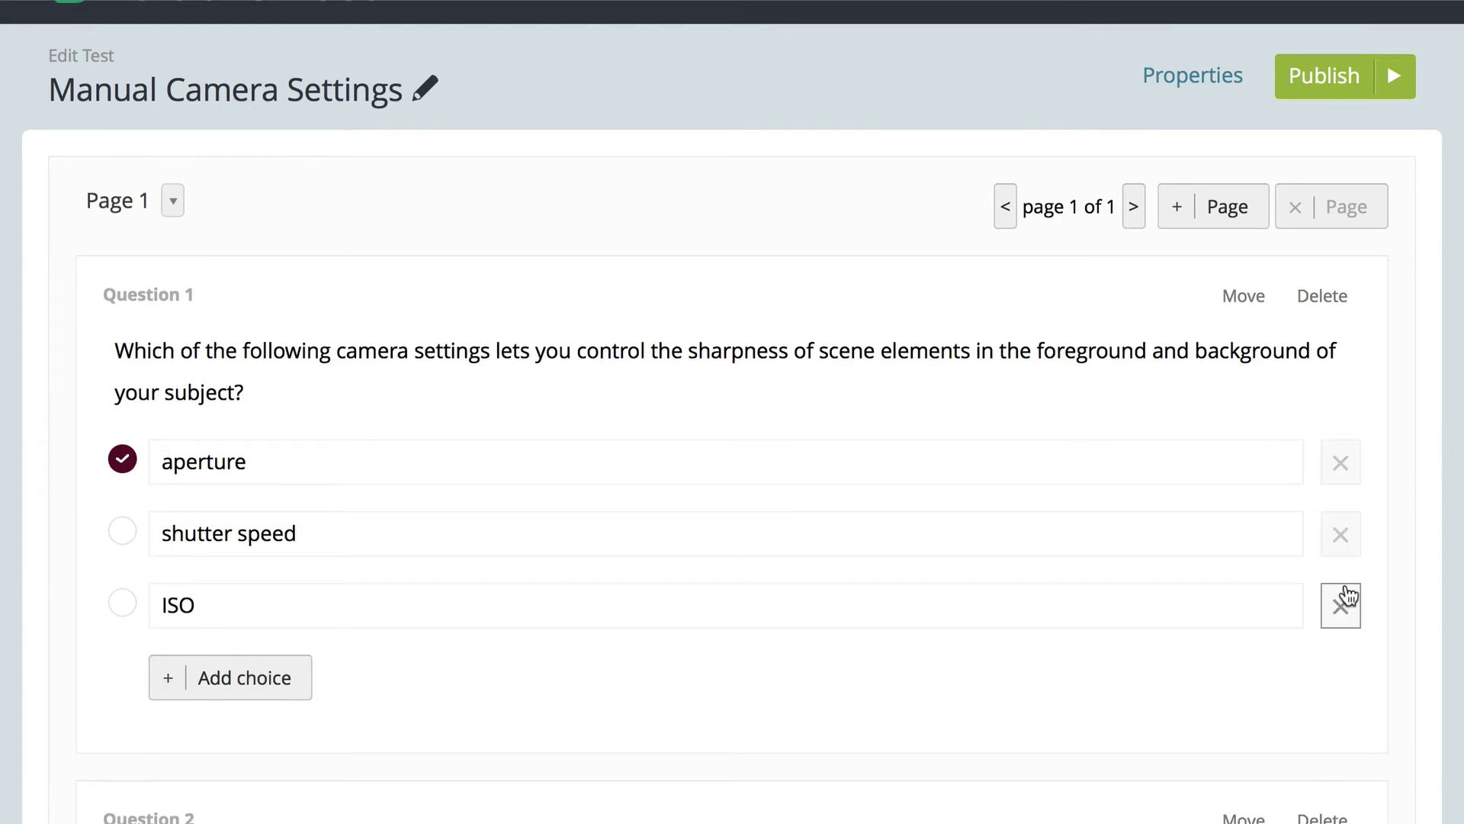
Delete question 1 and undo the deletion.
click(1327, 298)
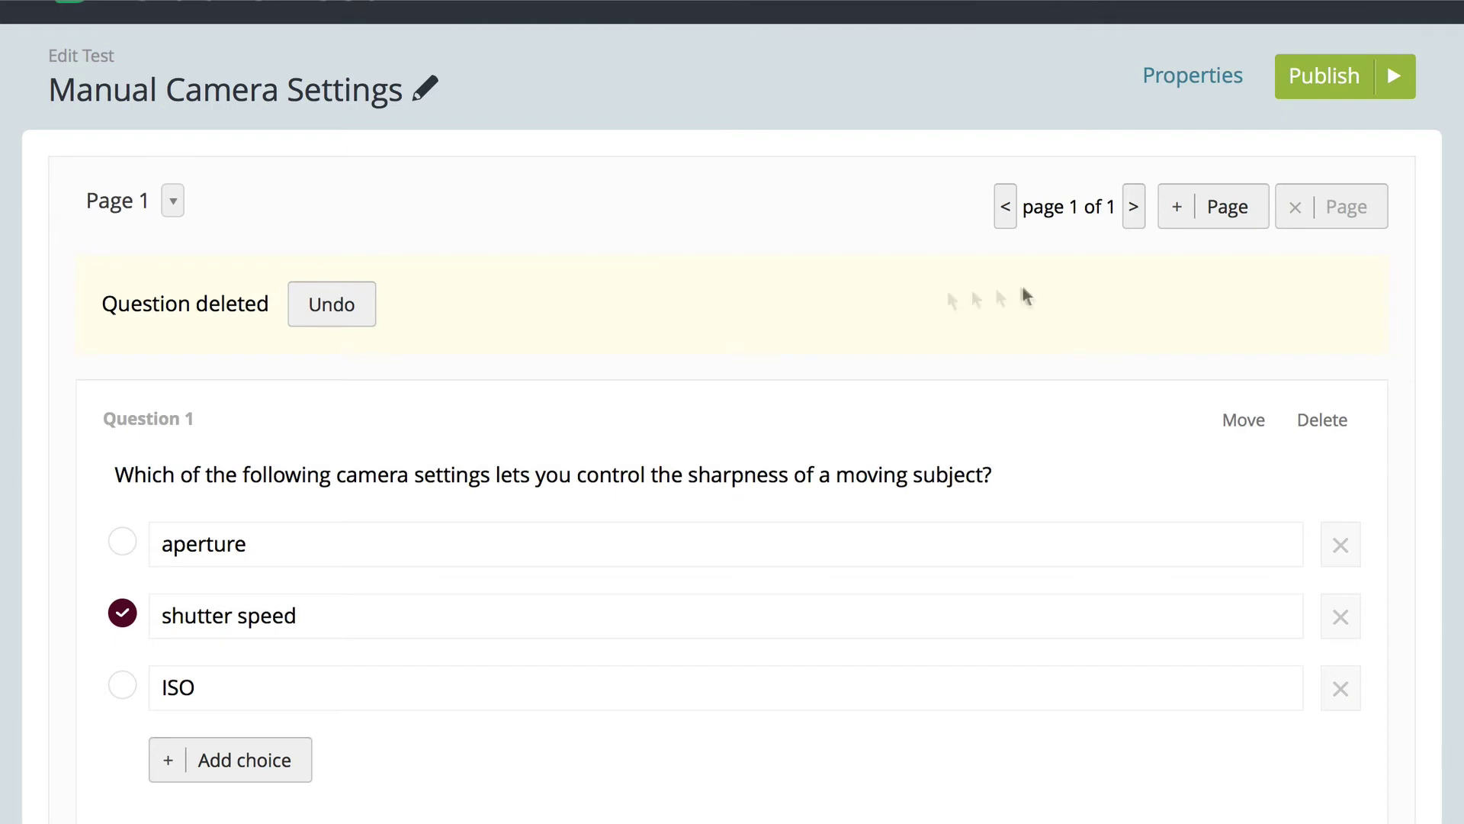
click(350, 319)
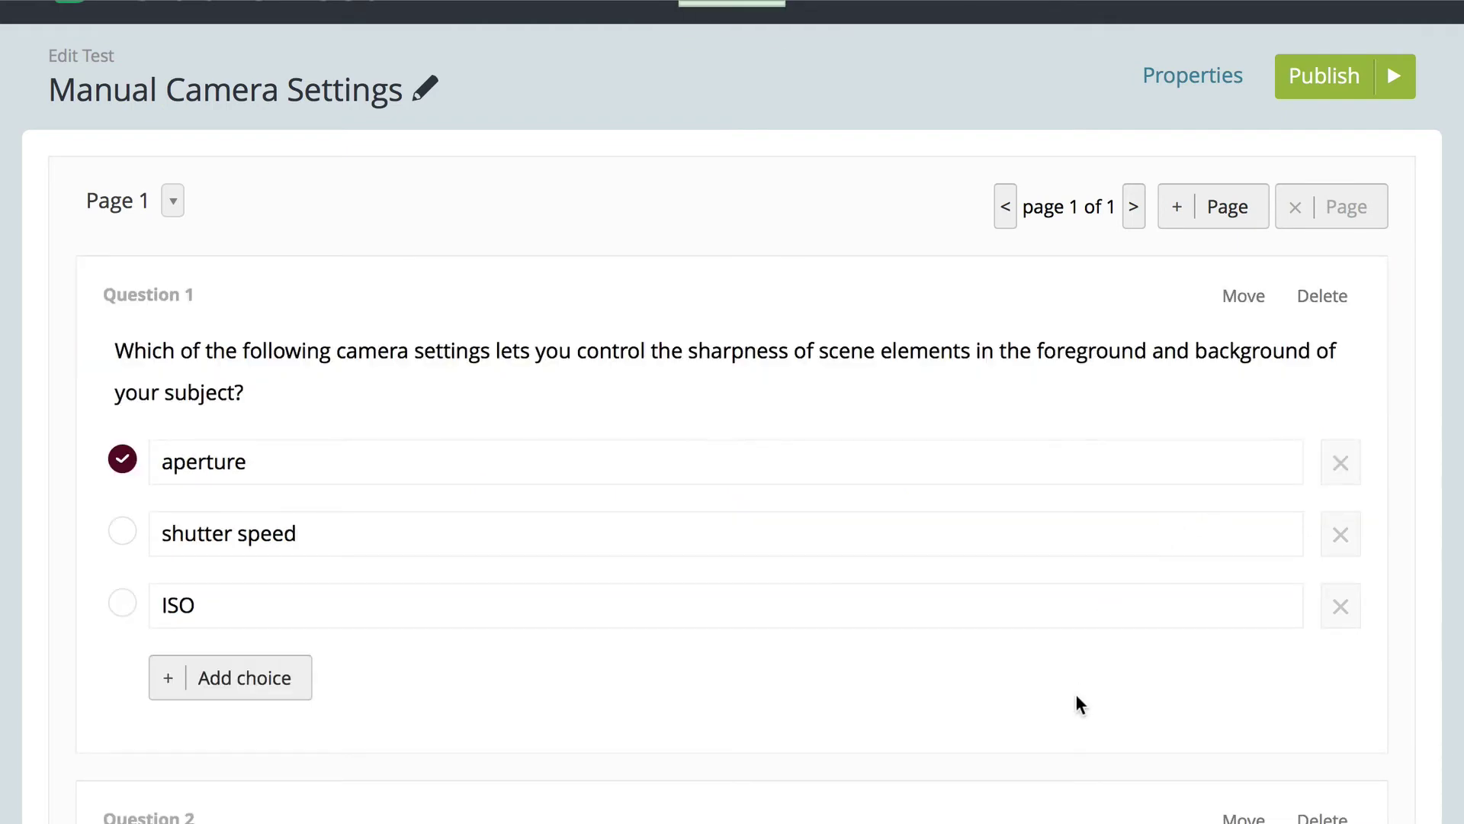
Italicise the word "sharpness" in the text of question 1 by wrapping it in single asterisks.
scroll(1077, 694, up, 1)
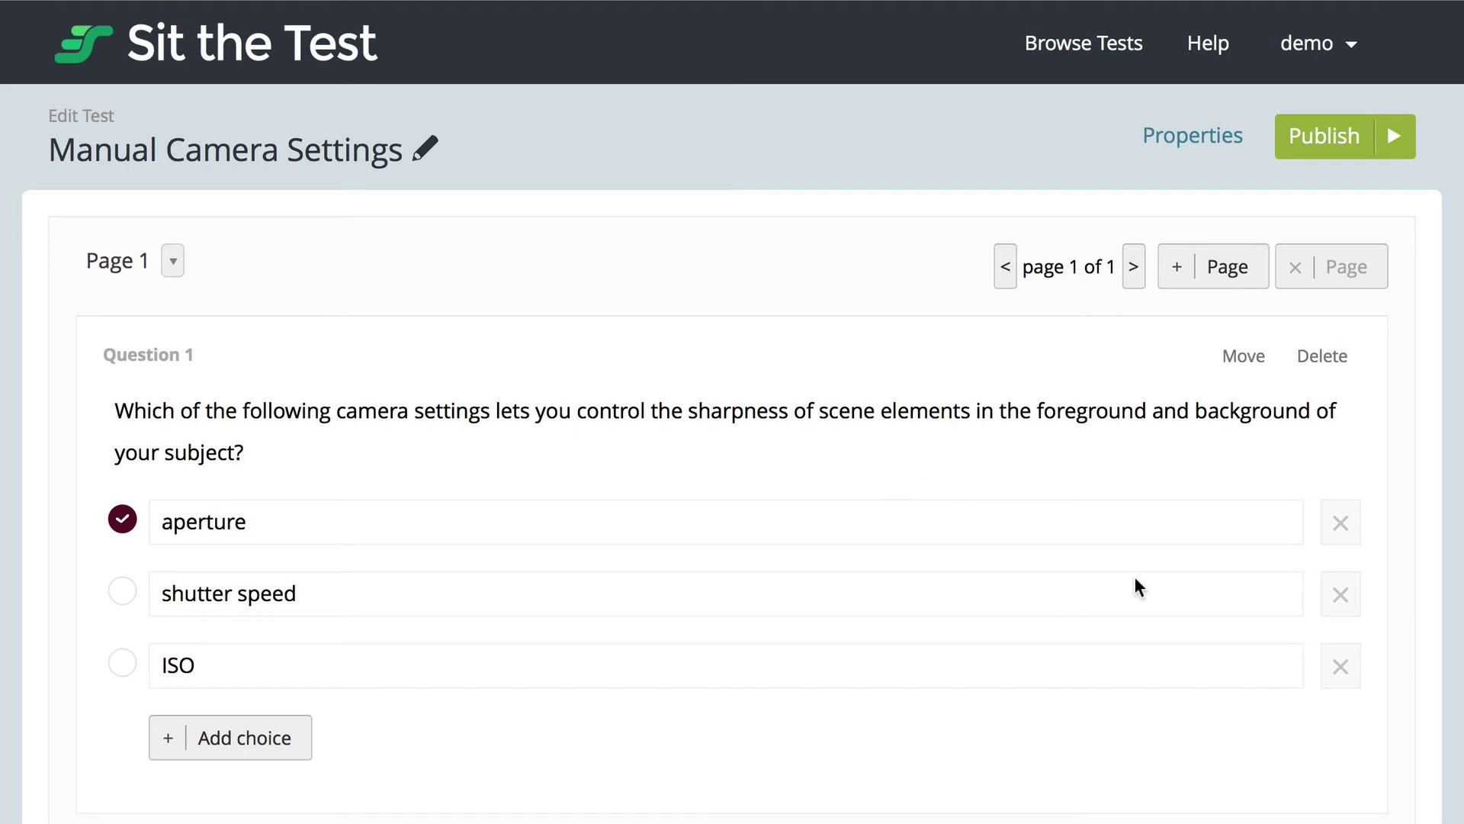
click(663, 405)
key(Left)
key(alt+Right)
key(alt+Right)
key(alt+Right)
key(alt+Right)
key(alt+Right)
key(alt+Right)
key(alt+Right)
key(alt+Right)
key(alt+Right)
key(alt+Right)
key(alt+Right)
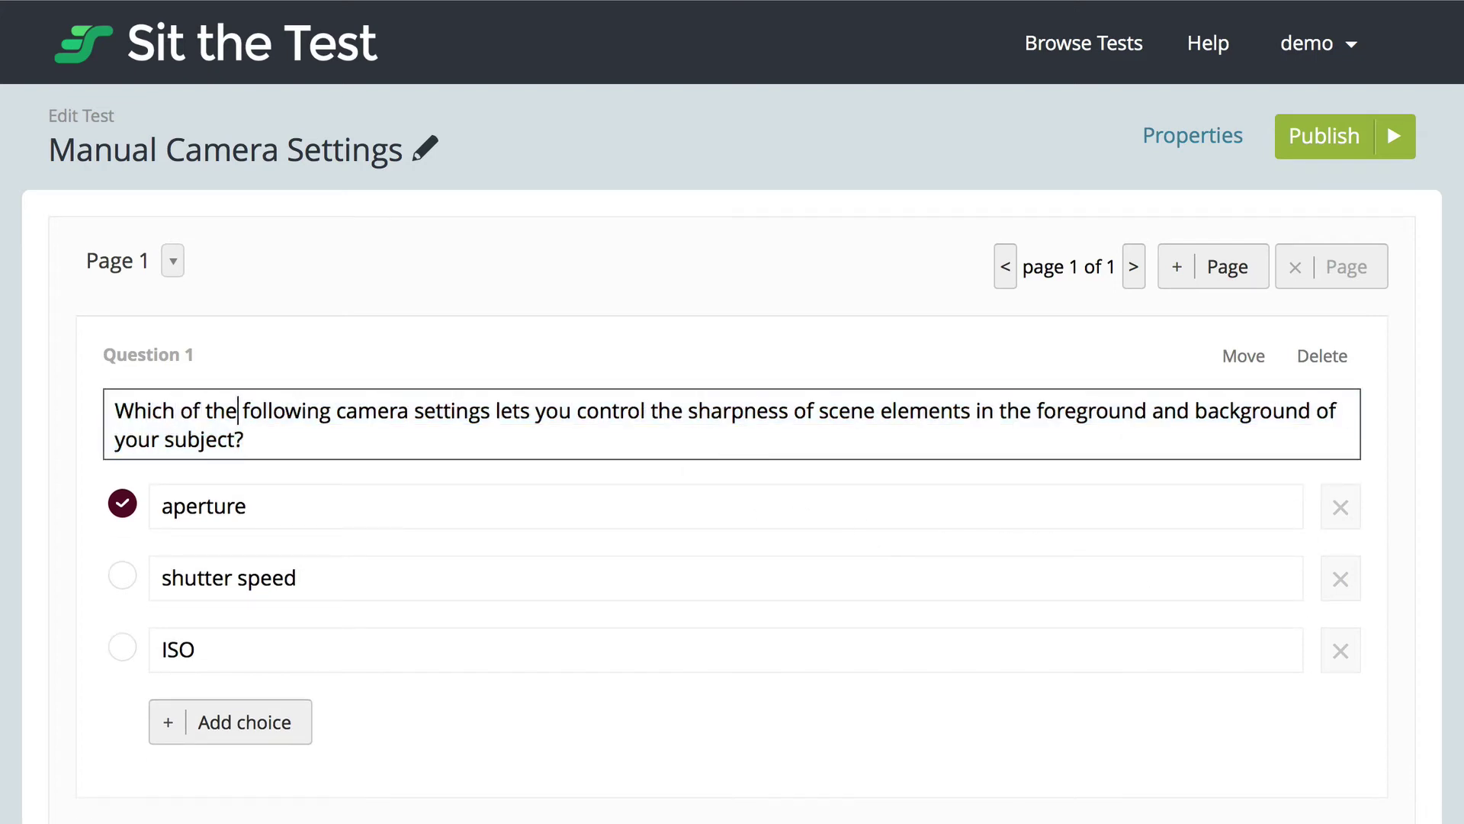
key(alt+Left)
text(*)
key(alt+Right)
text(*)
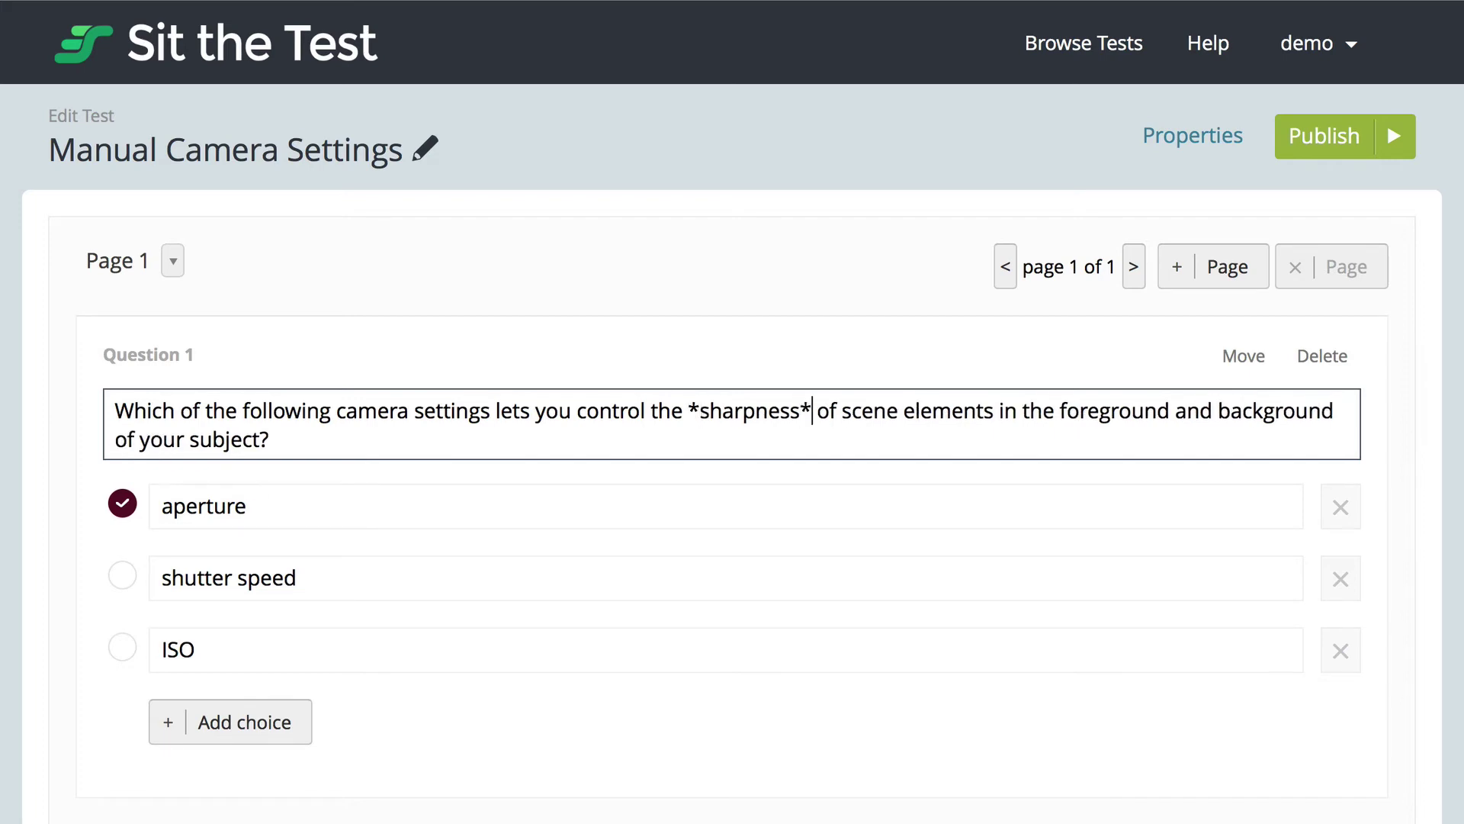
key(Tab)
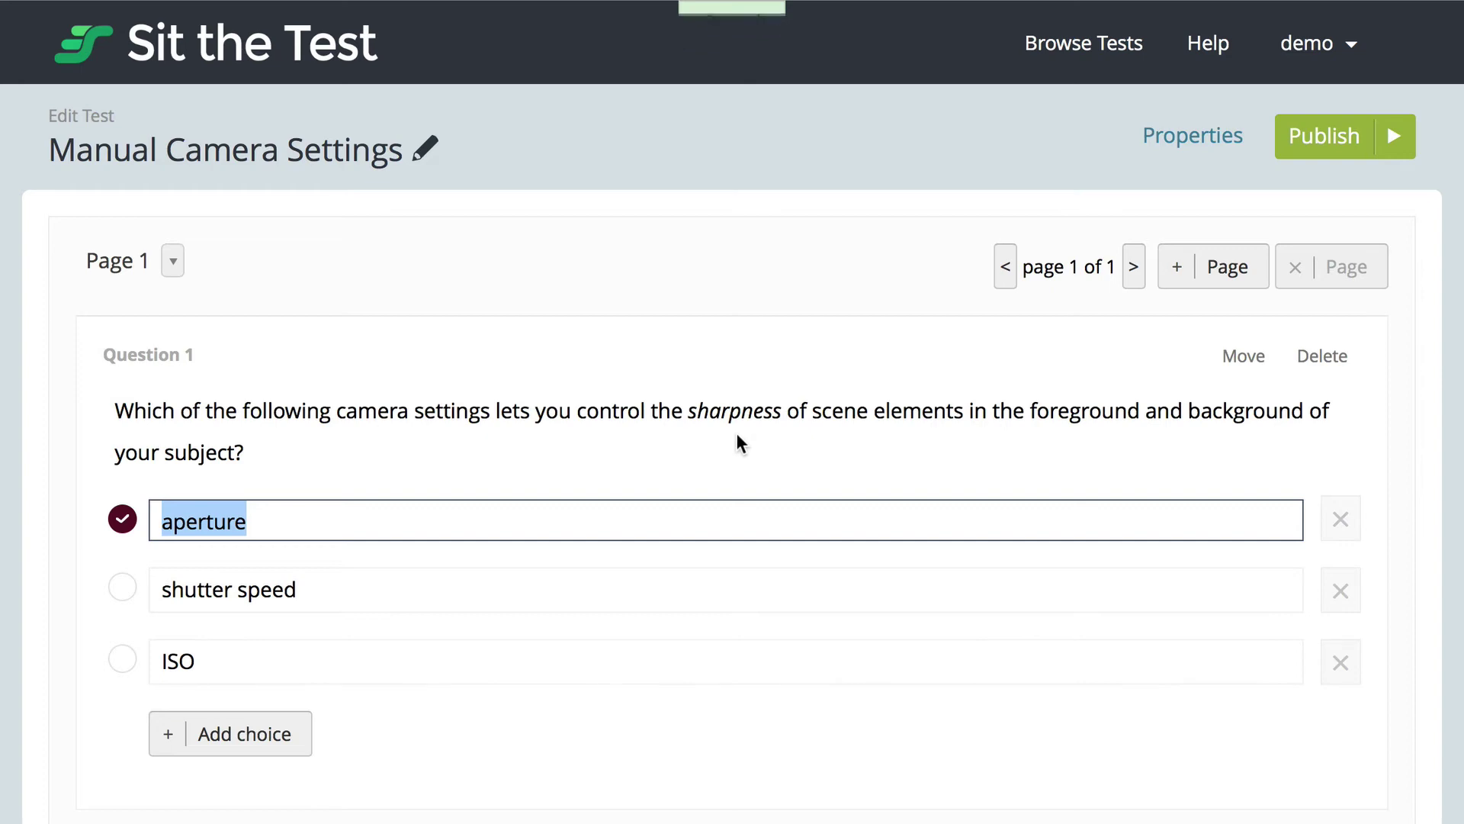
Bold the words "foreground and background" in the text of question 1 by wrapping them in double asterisks.
click(1019, 419)
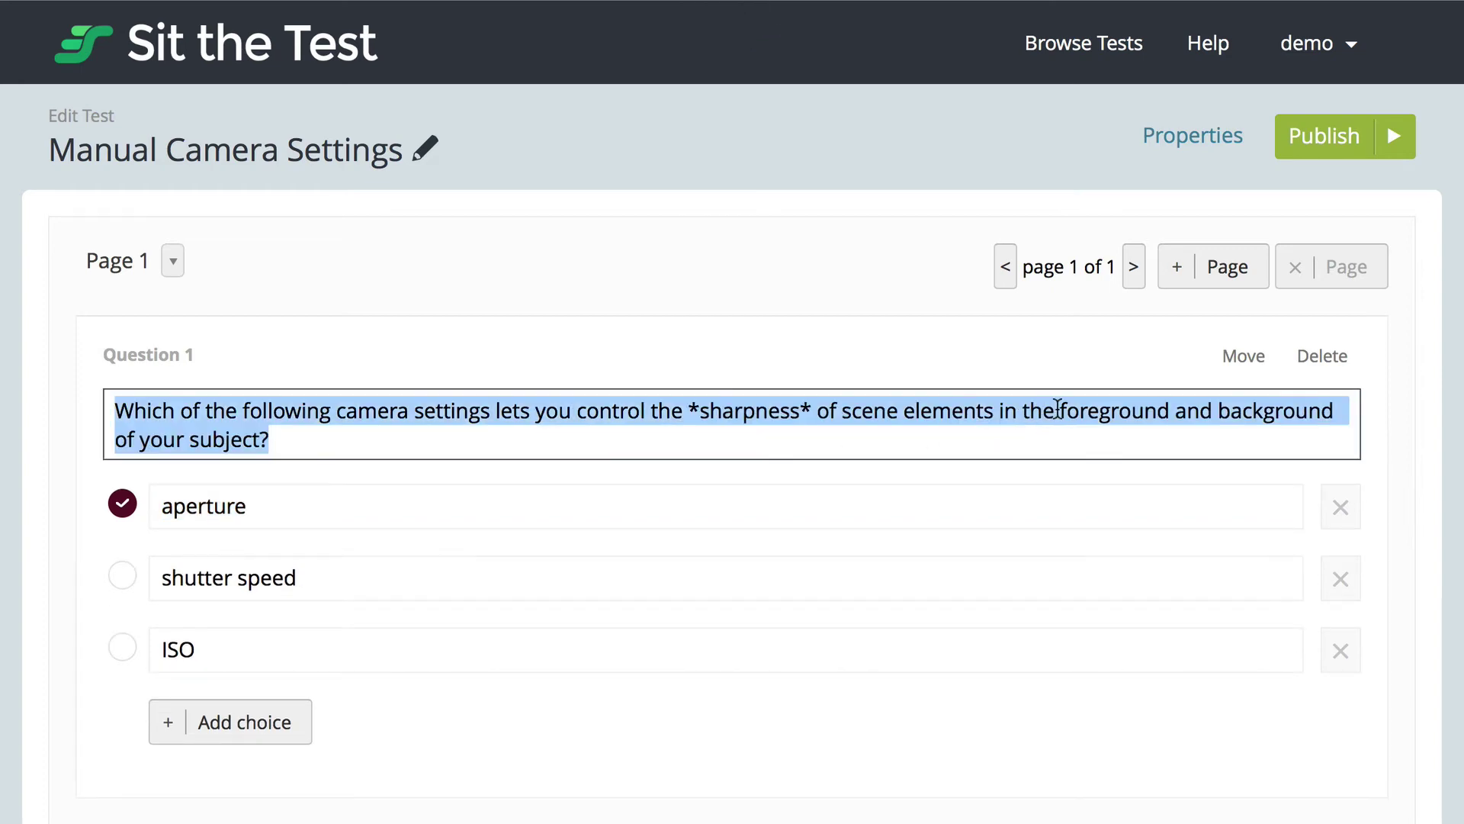
click(1058, 411)
text(**)
key(alt+Right)
key(alt+Right)
key(alt+Right)
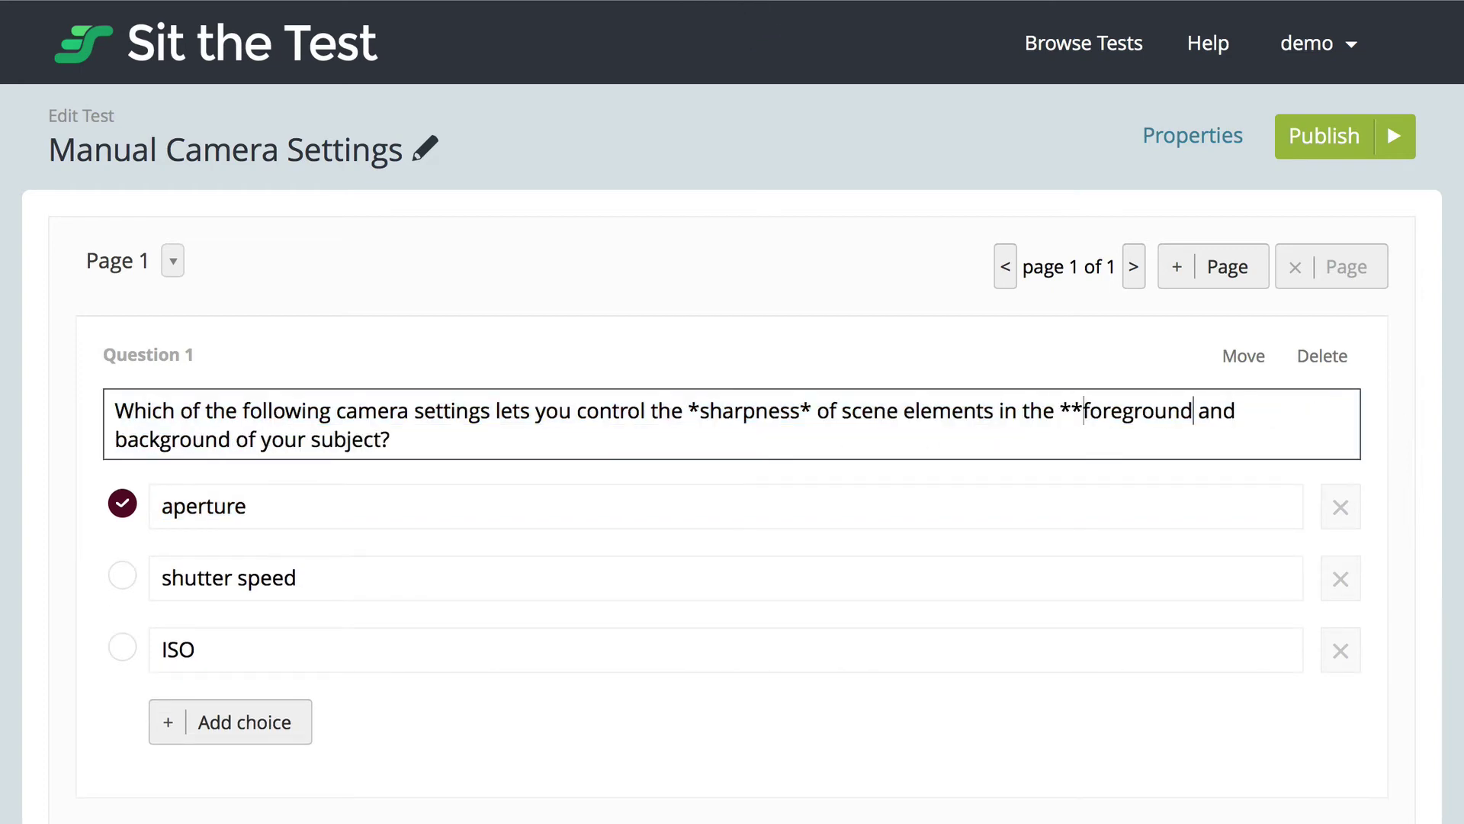
text(**)
key(Tab)
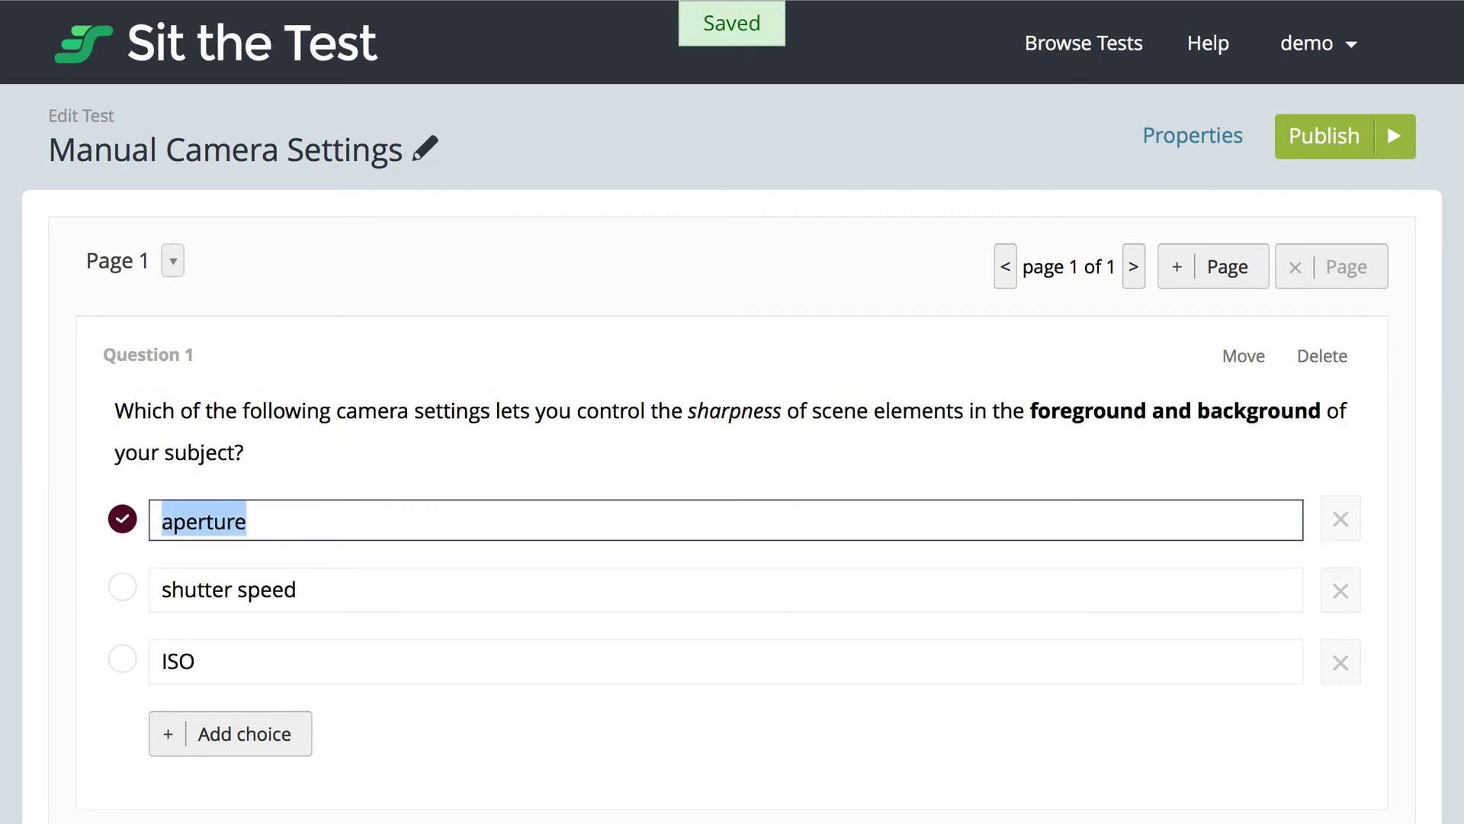
key(Escape)
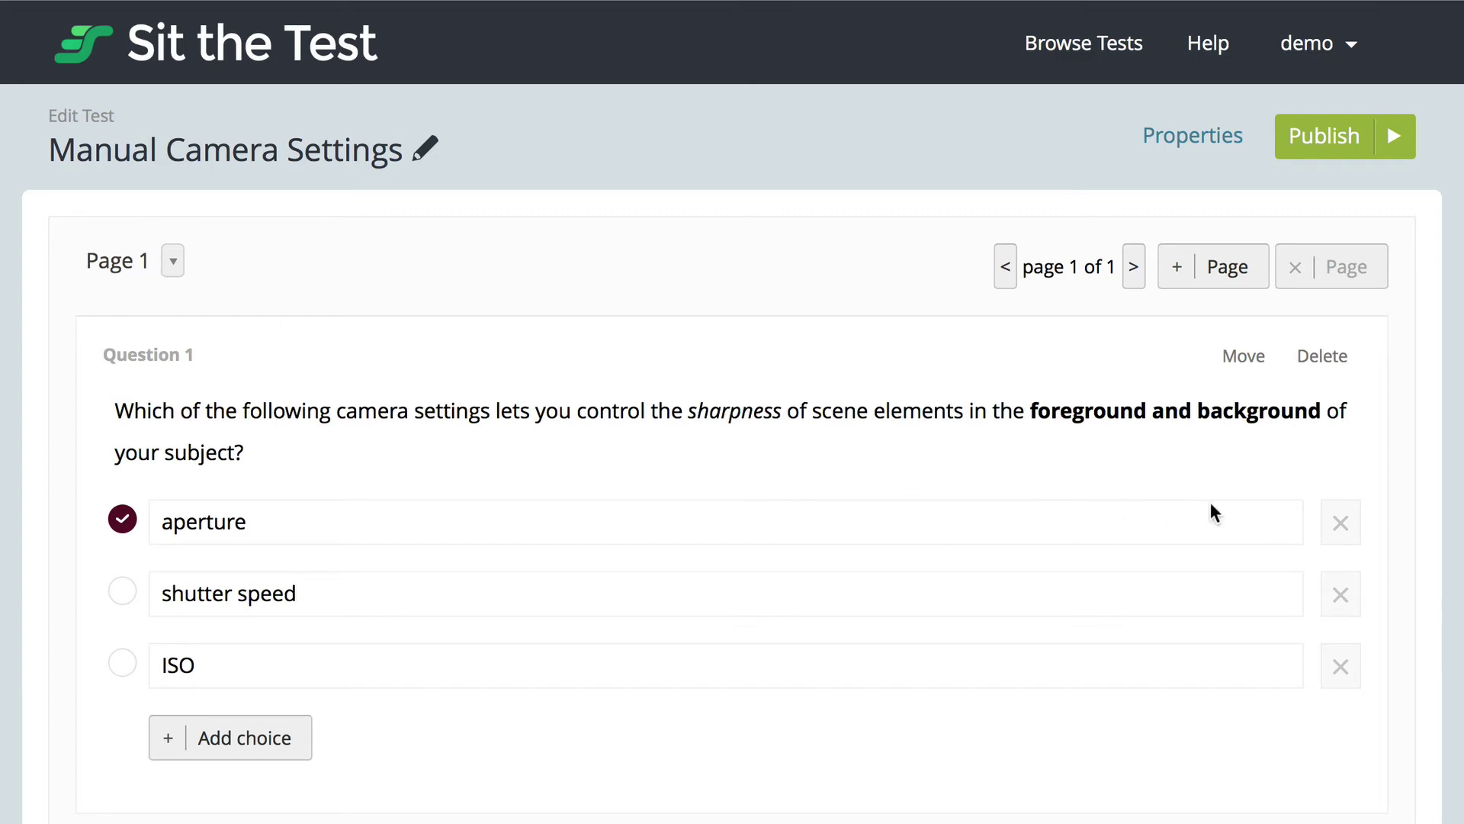
Add a second page to the test, switch back and forth between the two pages, and delete page 2.
click(1225, 279)
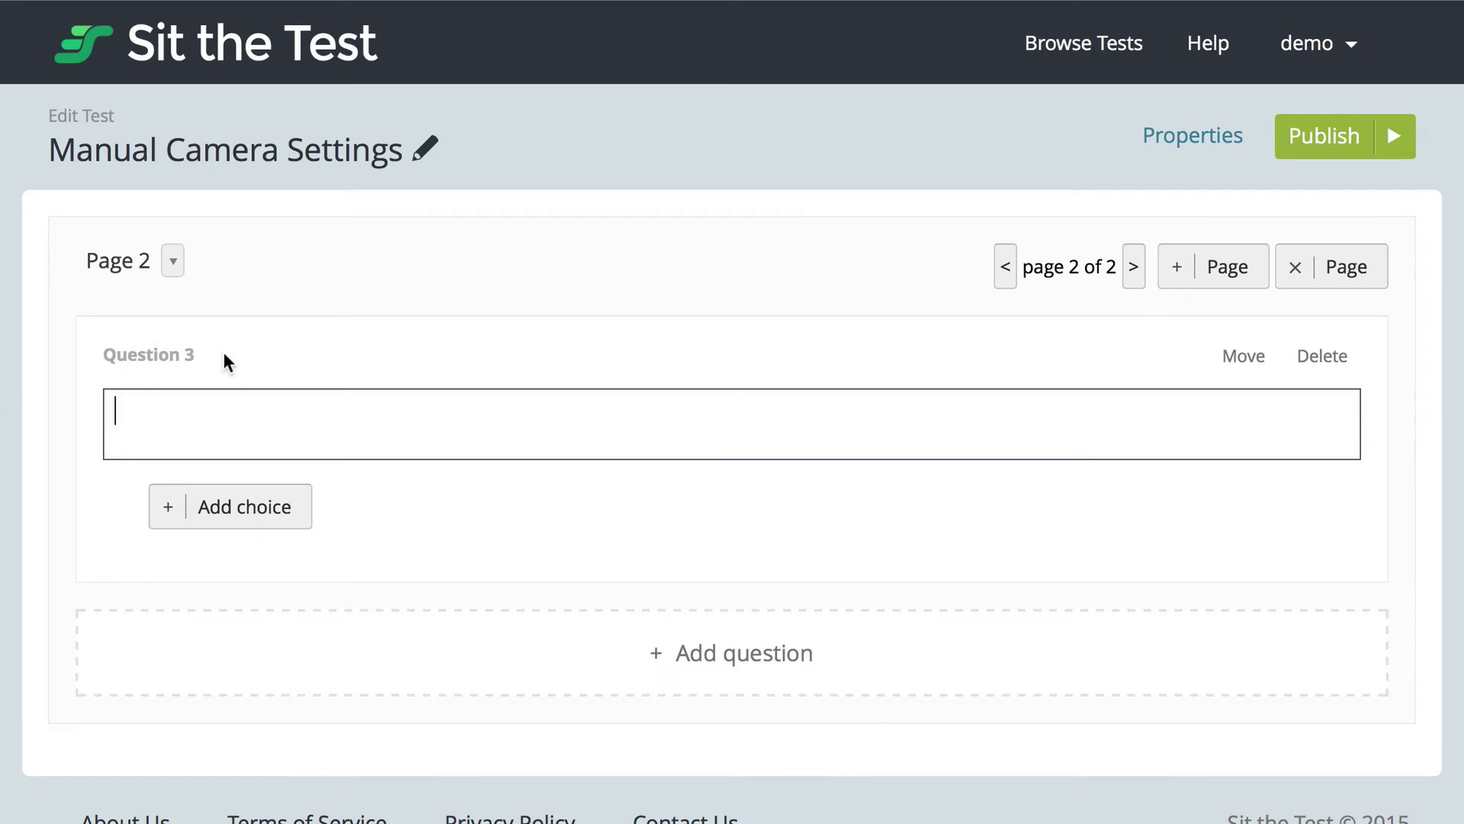
click(174, 262)
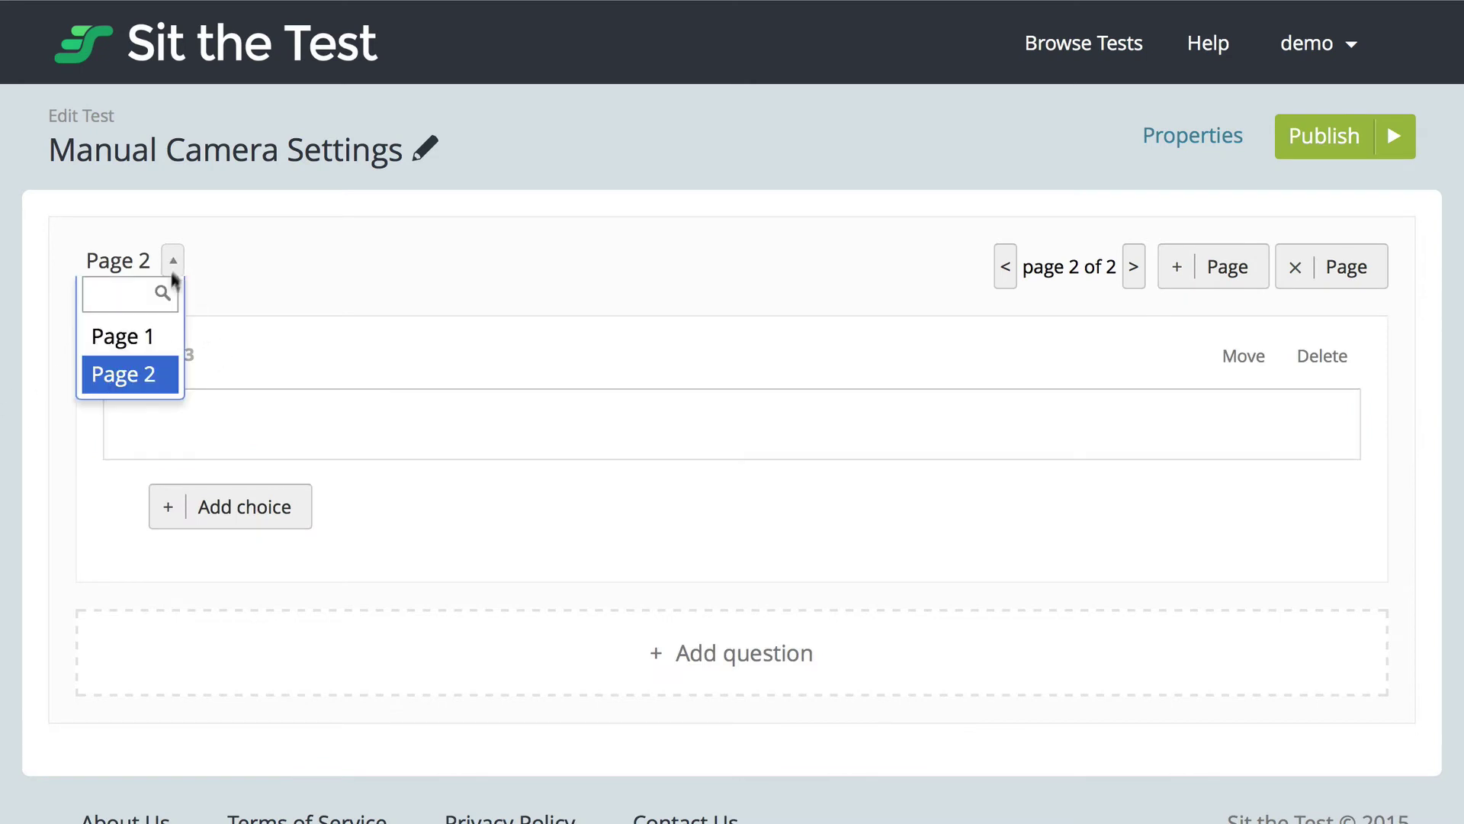
click(134, 340)
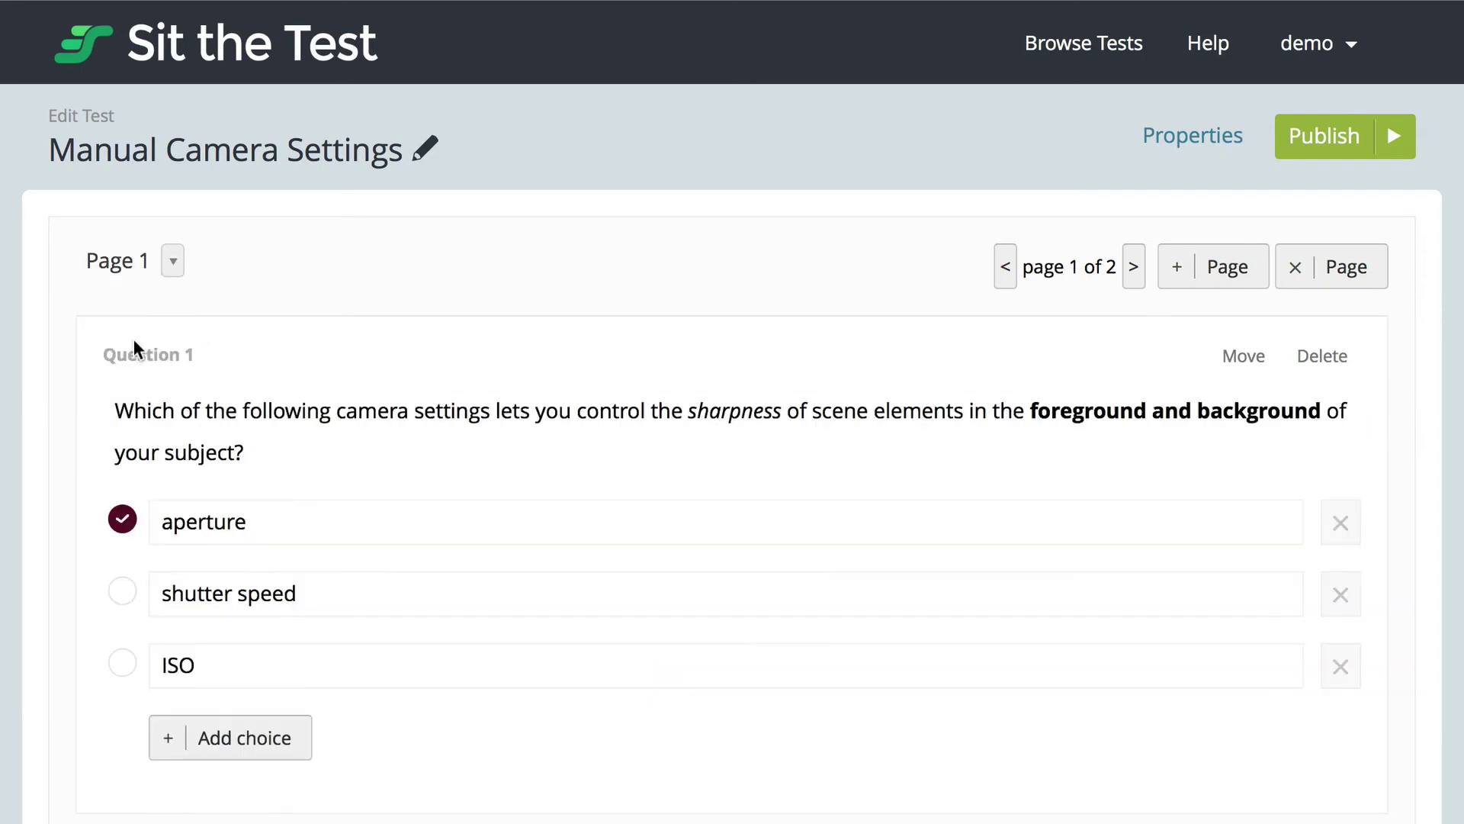
click(1134, 270)
click(1007, 270)
click(1134, 273)
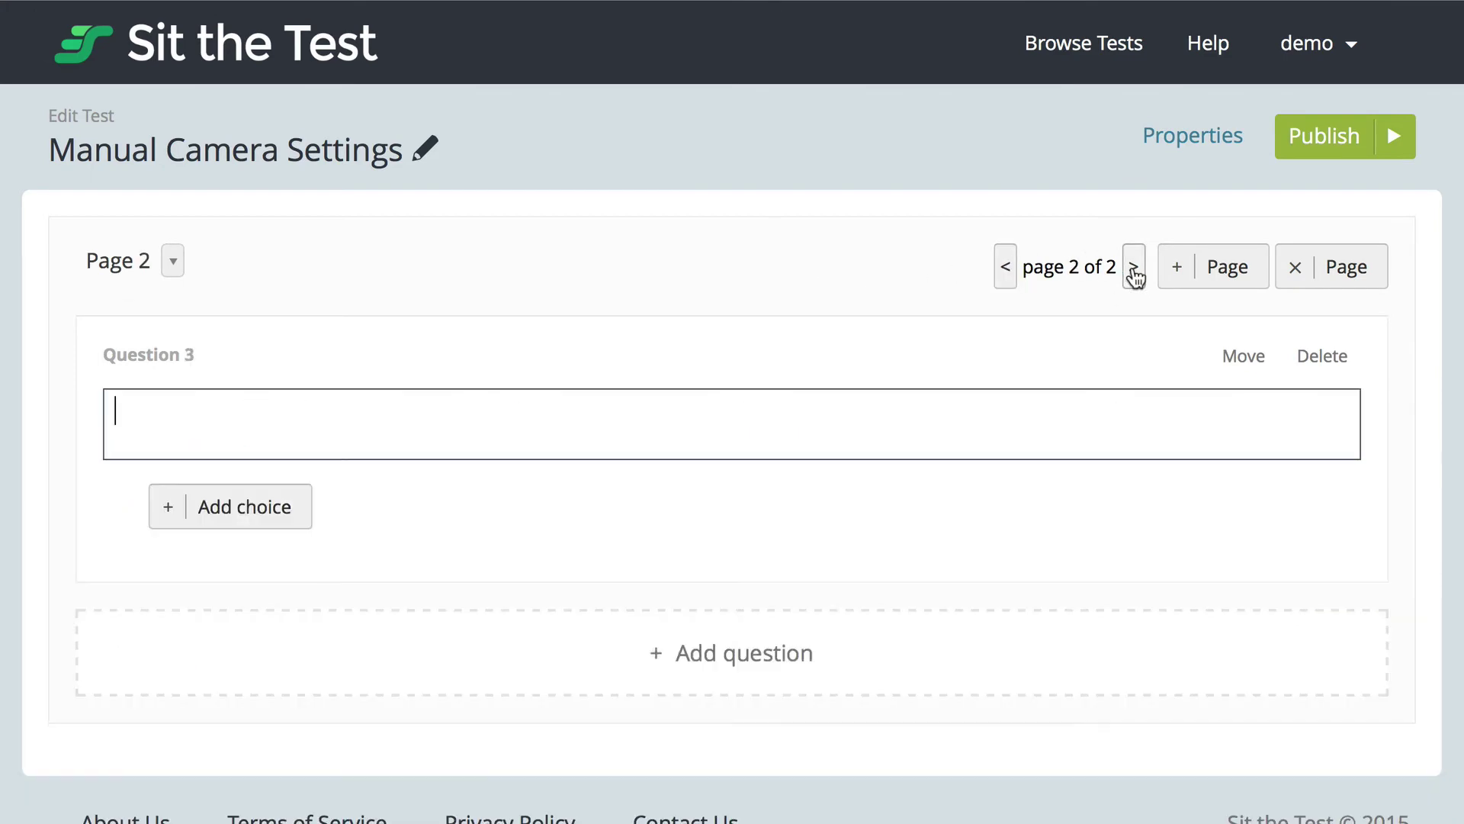
click(1357, 281)
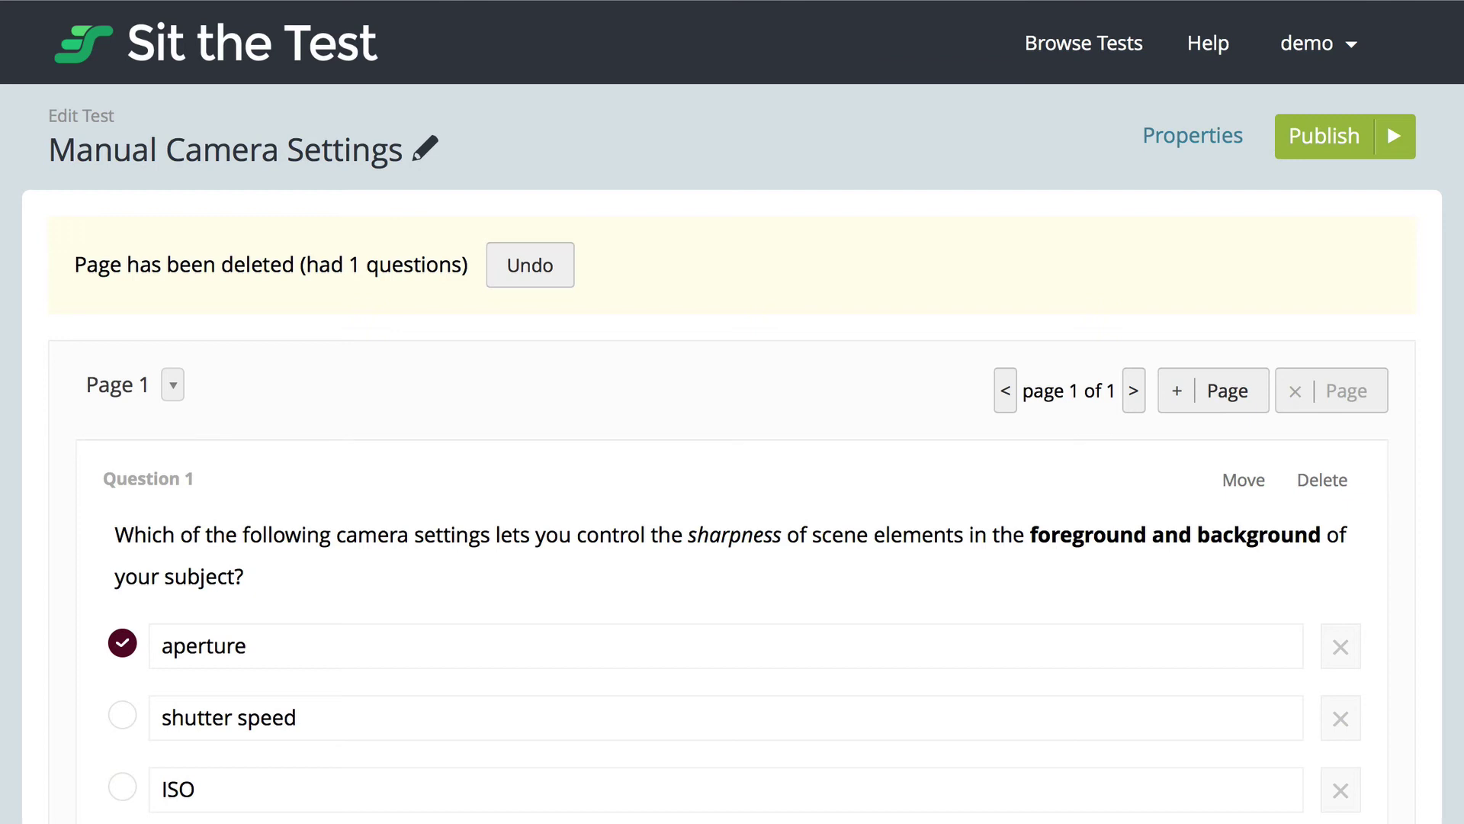
Add a new page 2 and move question 2 about the sharpness of a moving subject from page 1 to it.
click(1218, 390)
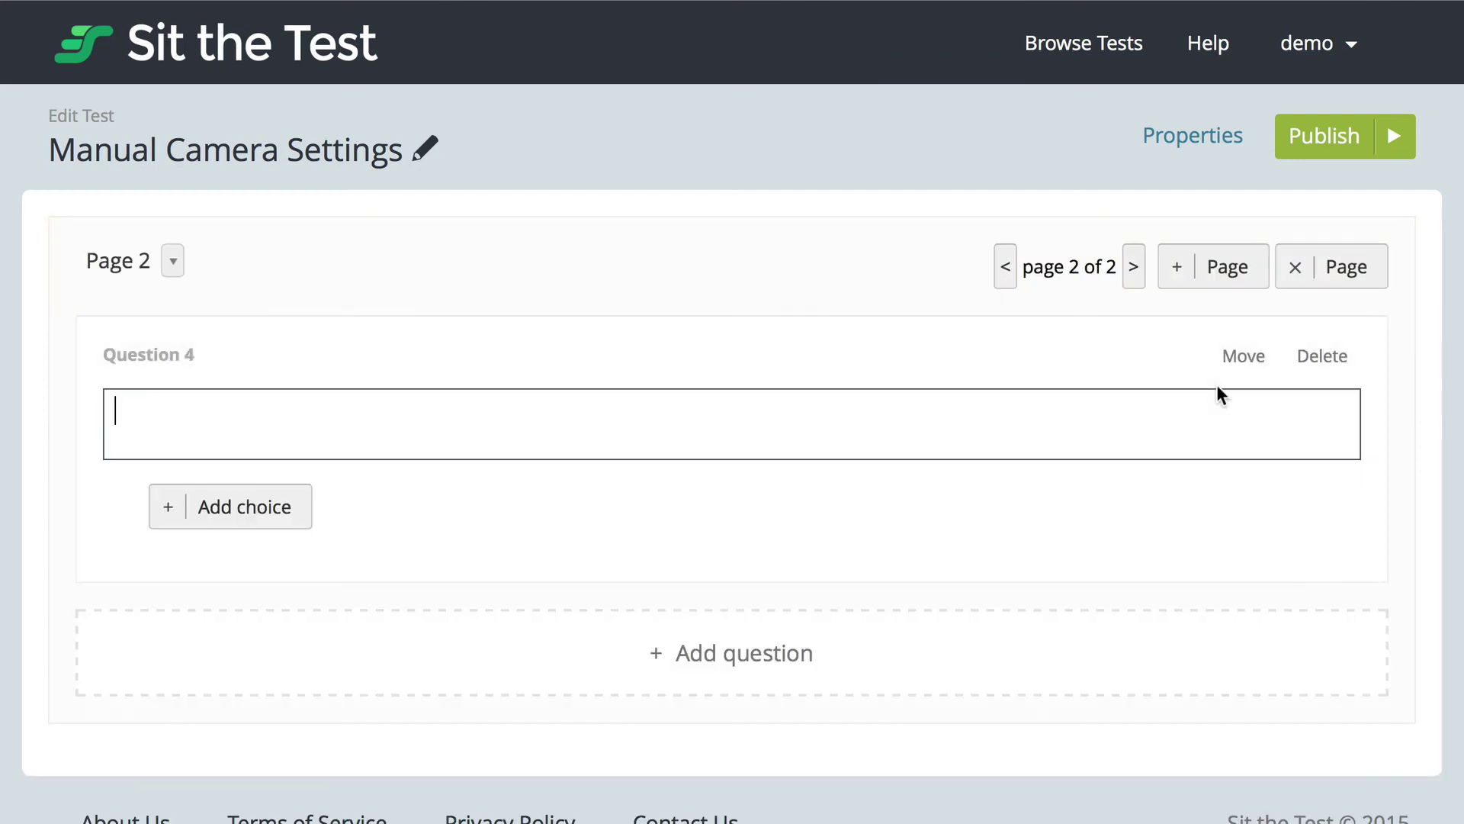
click(1005, 266)
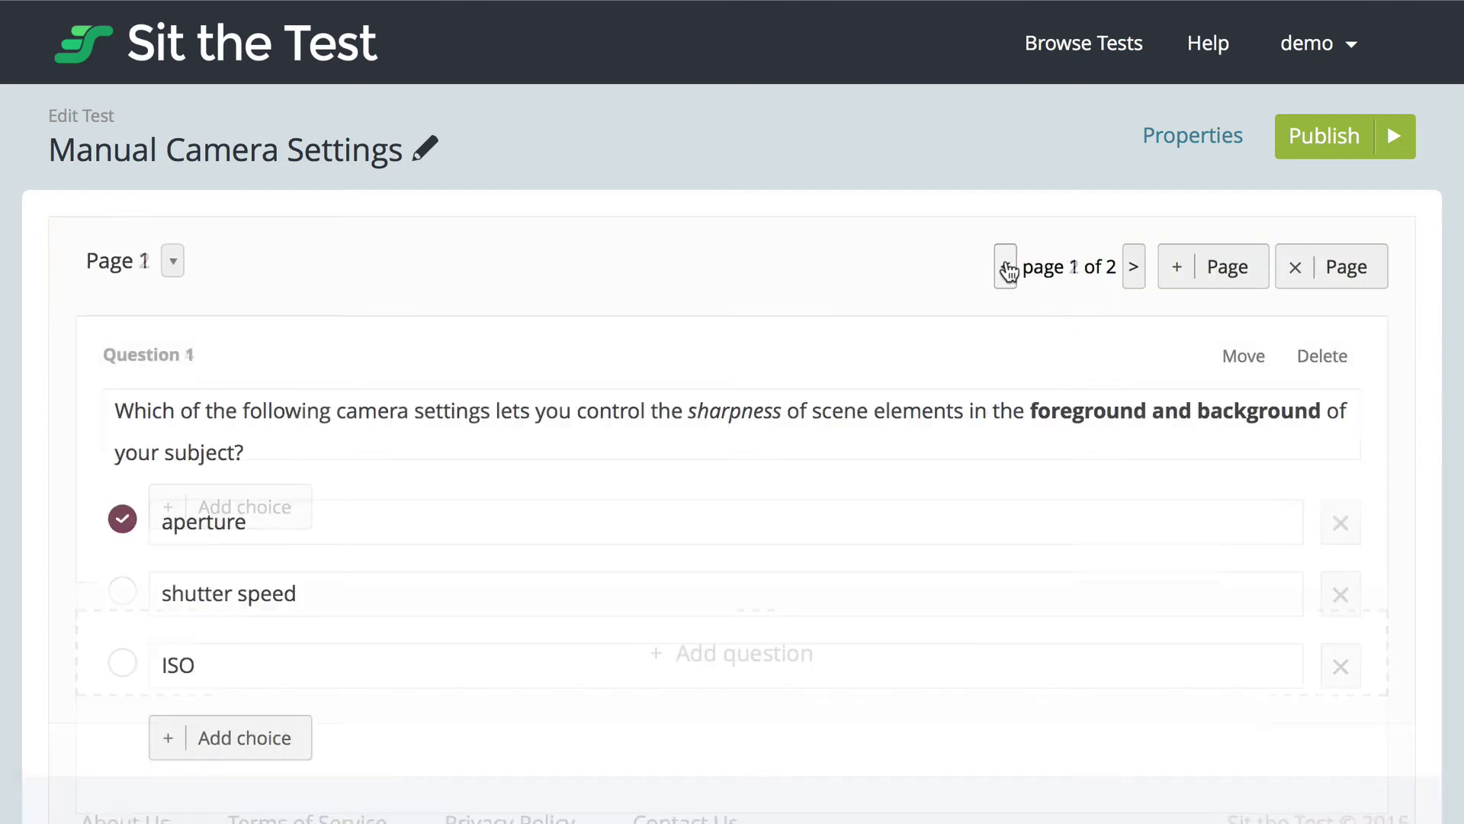
scroll(1219, 578, down, 5)
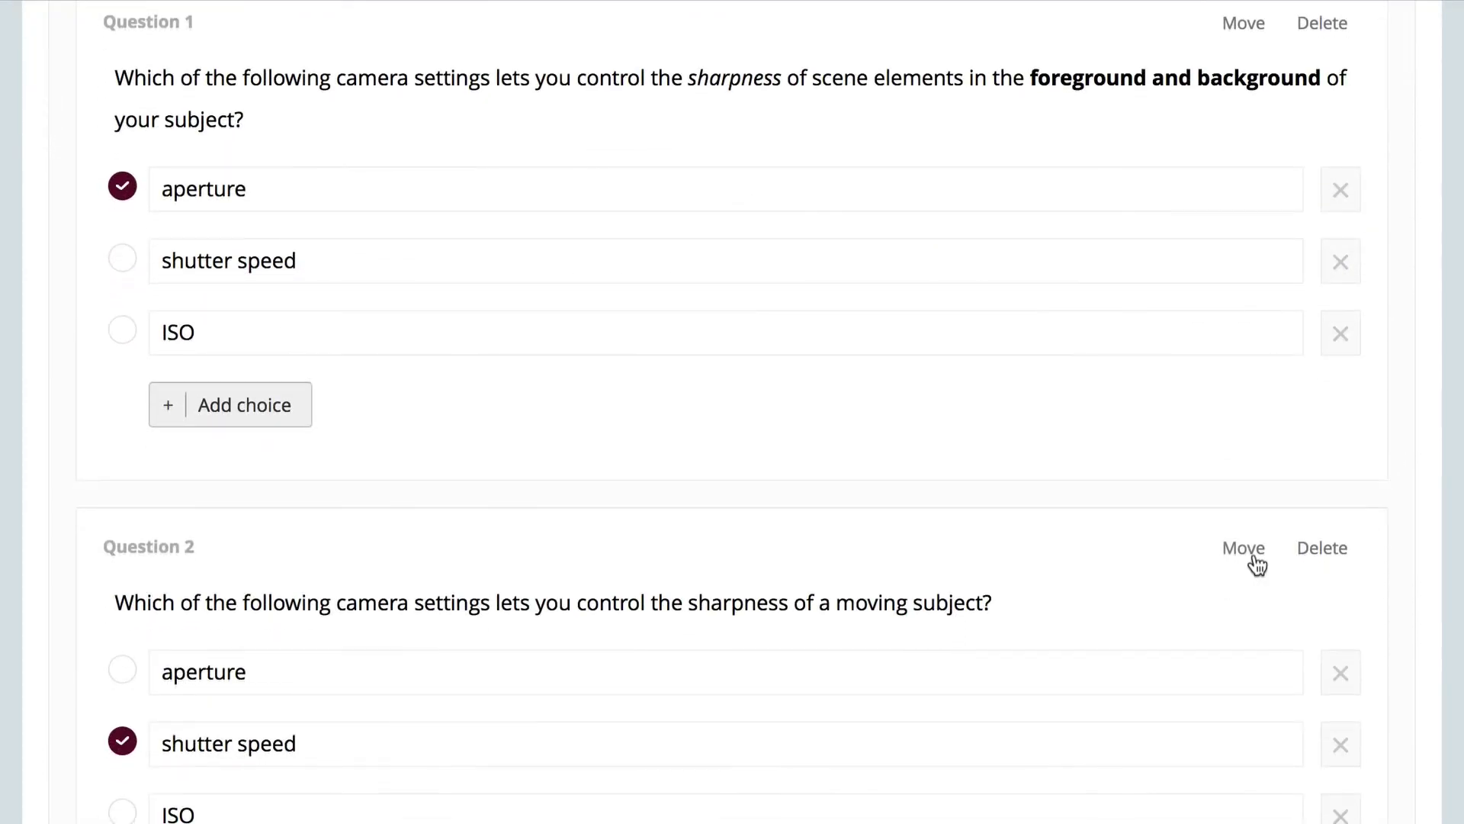
click(1252, 553)
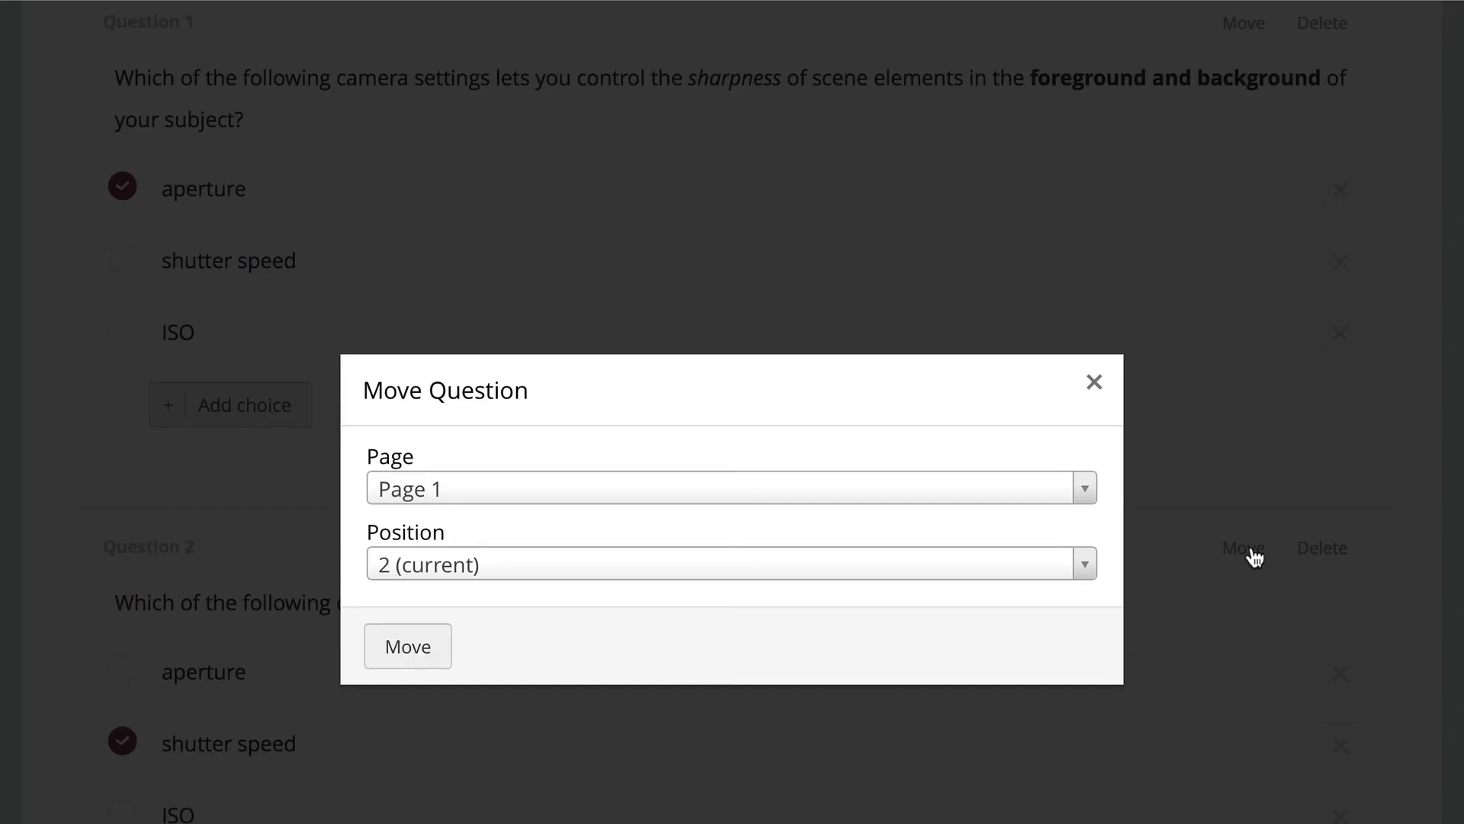
click(1054, 496)
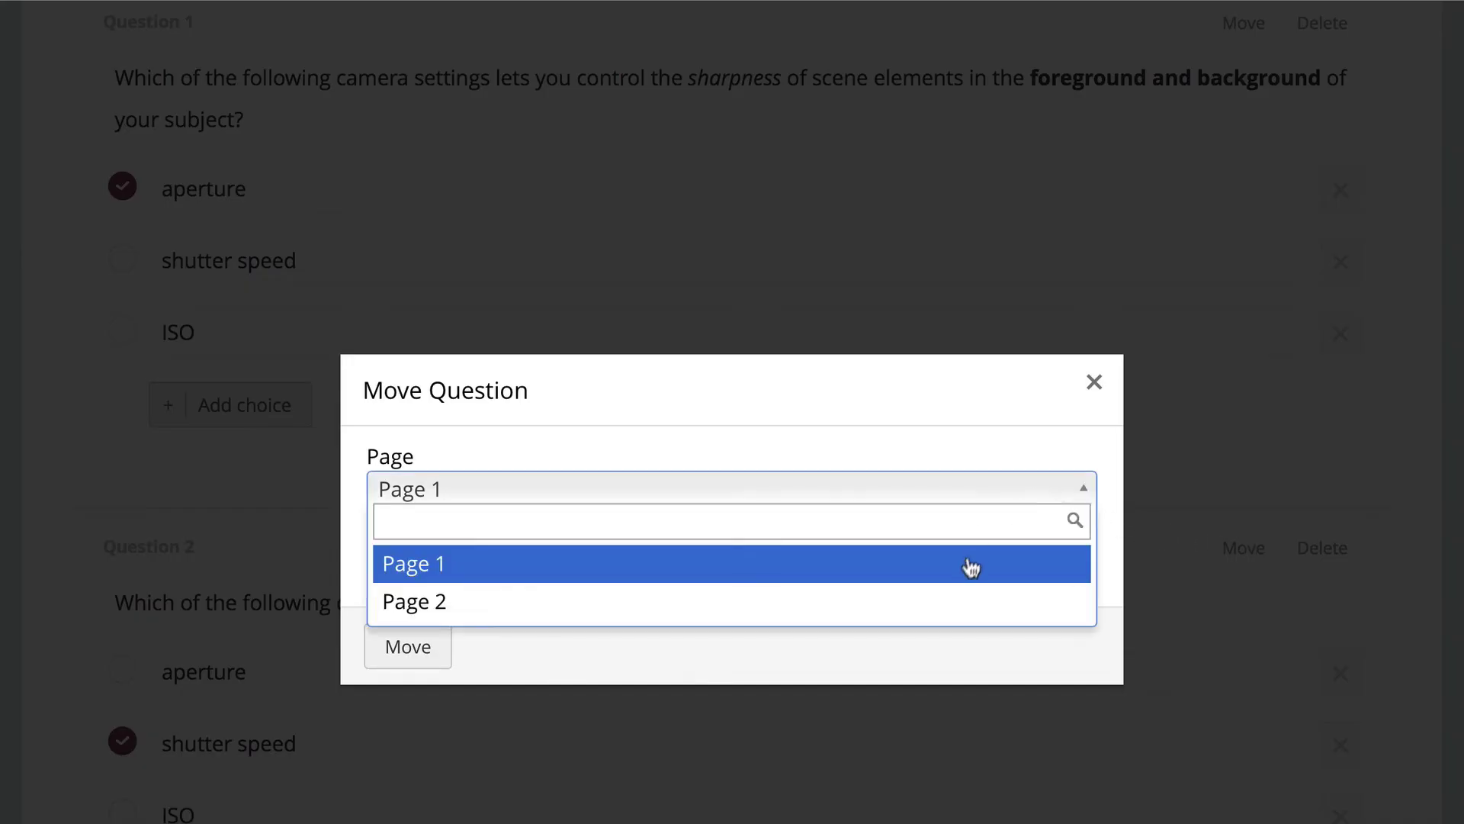
click(958, 602)
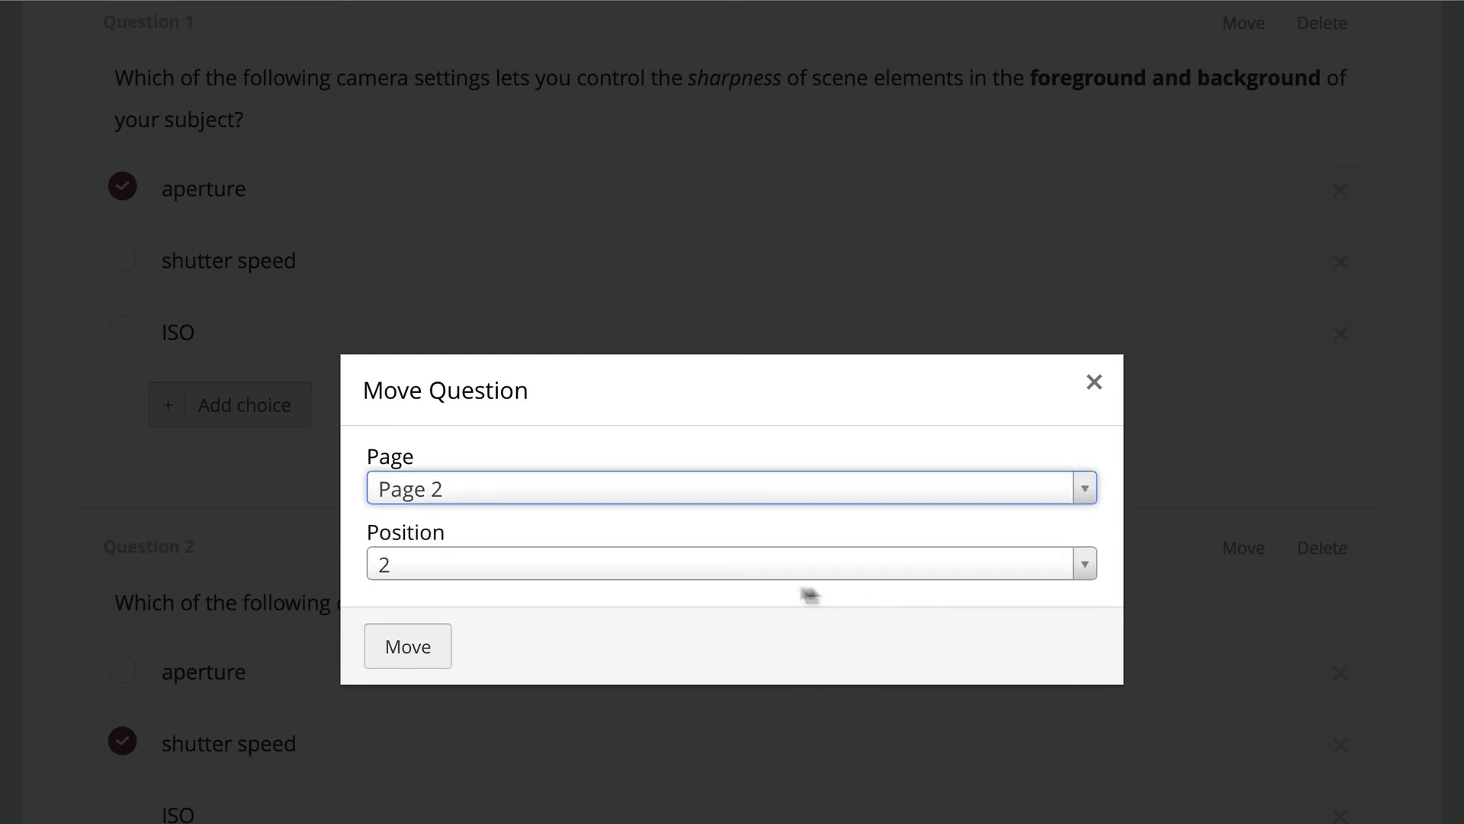
click(409, 648)
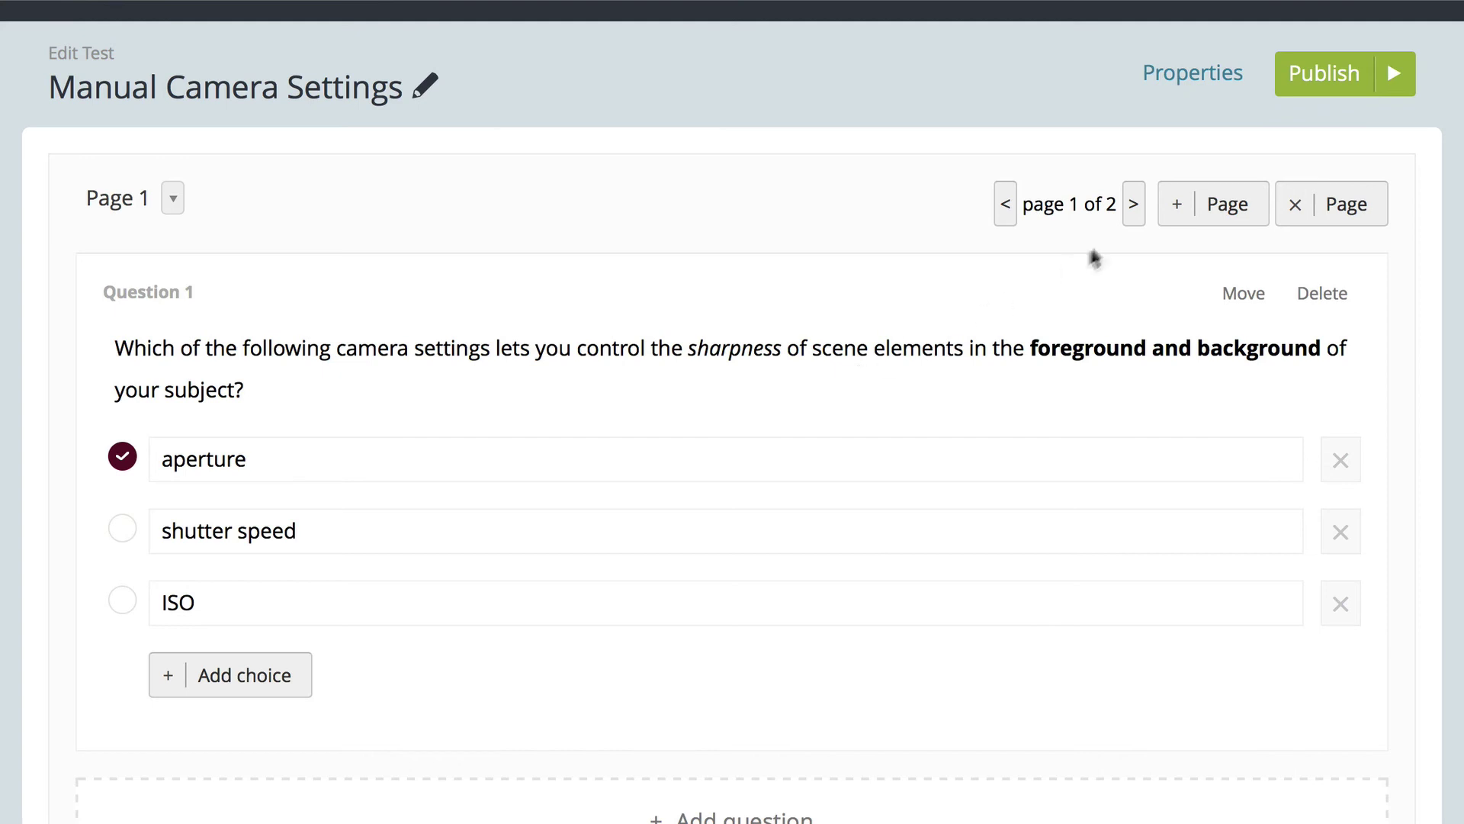
Delete the empty question 4 on page 2.
click(1134, 214)
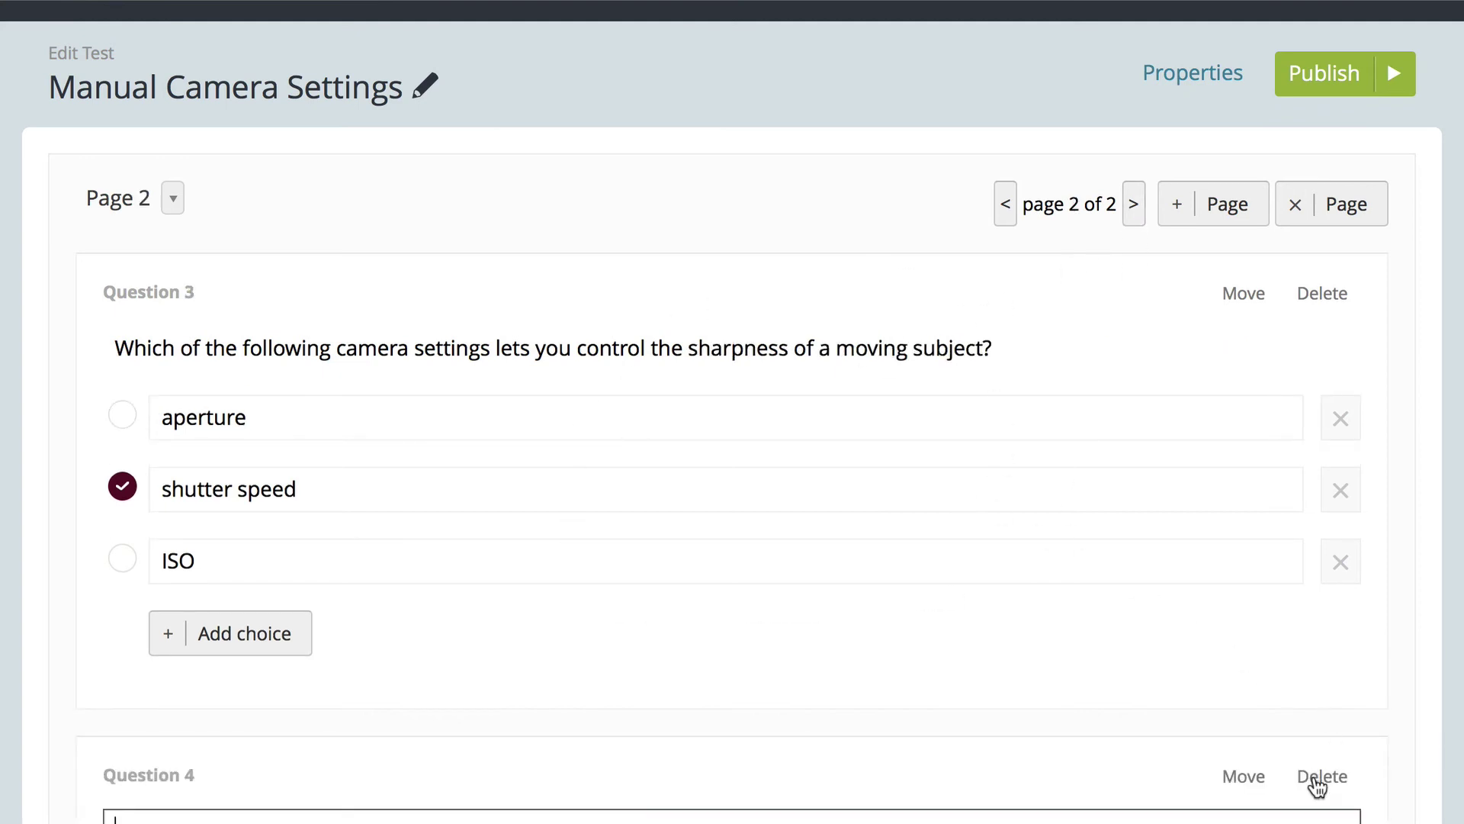
click(1321, 777)
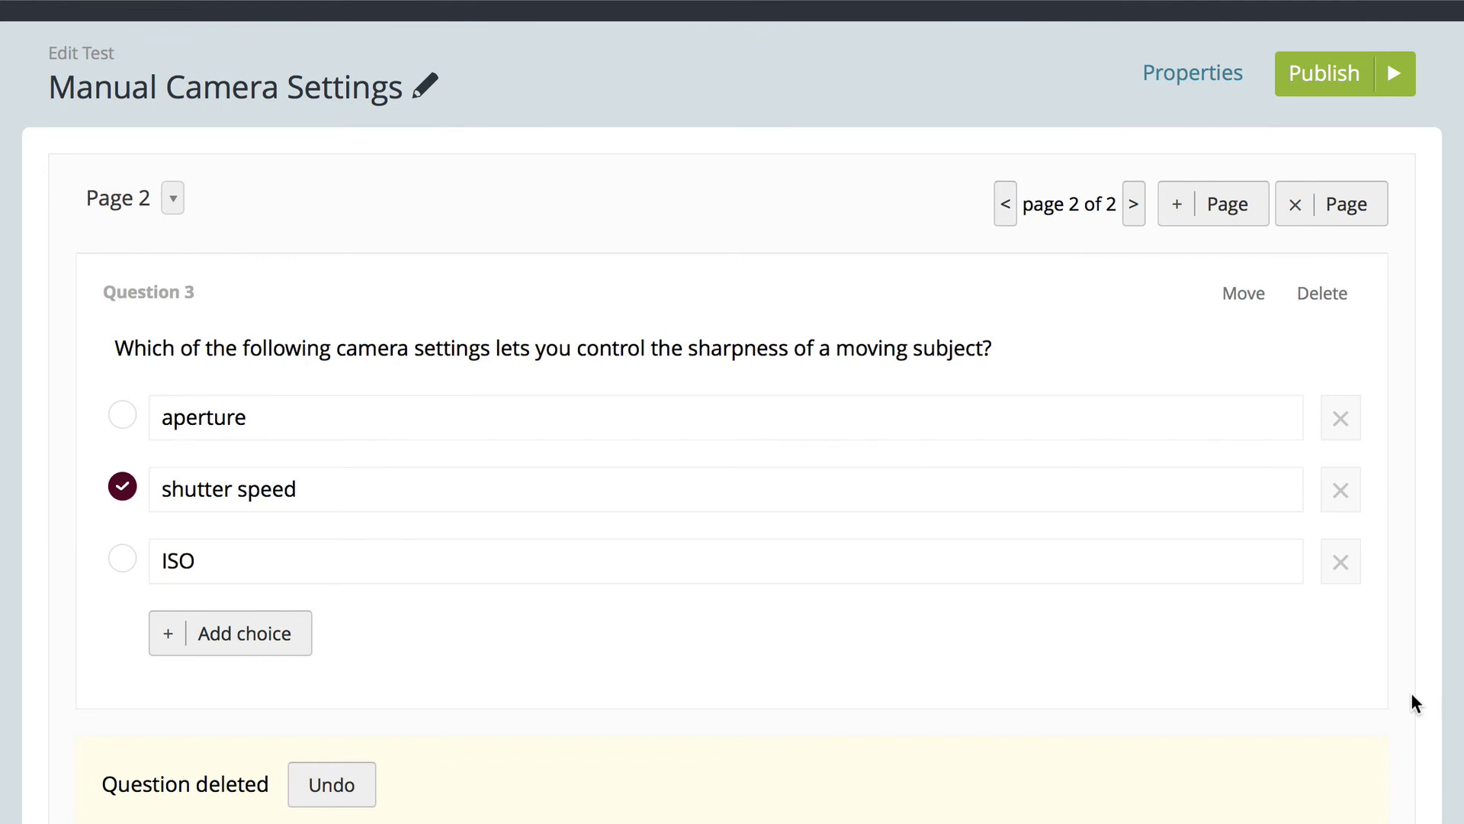
scroll(1410, 692, up, 2)
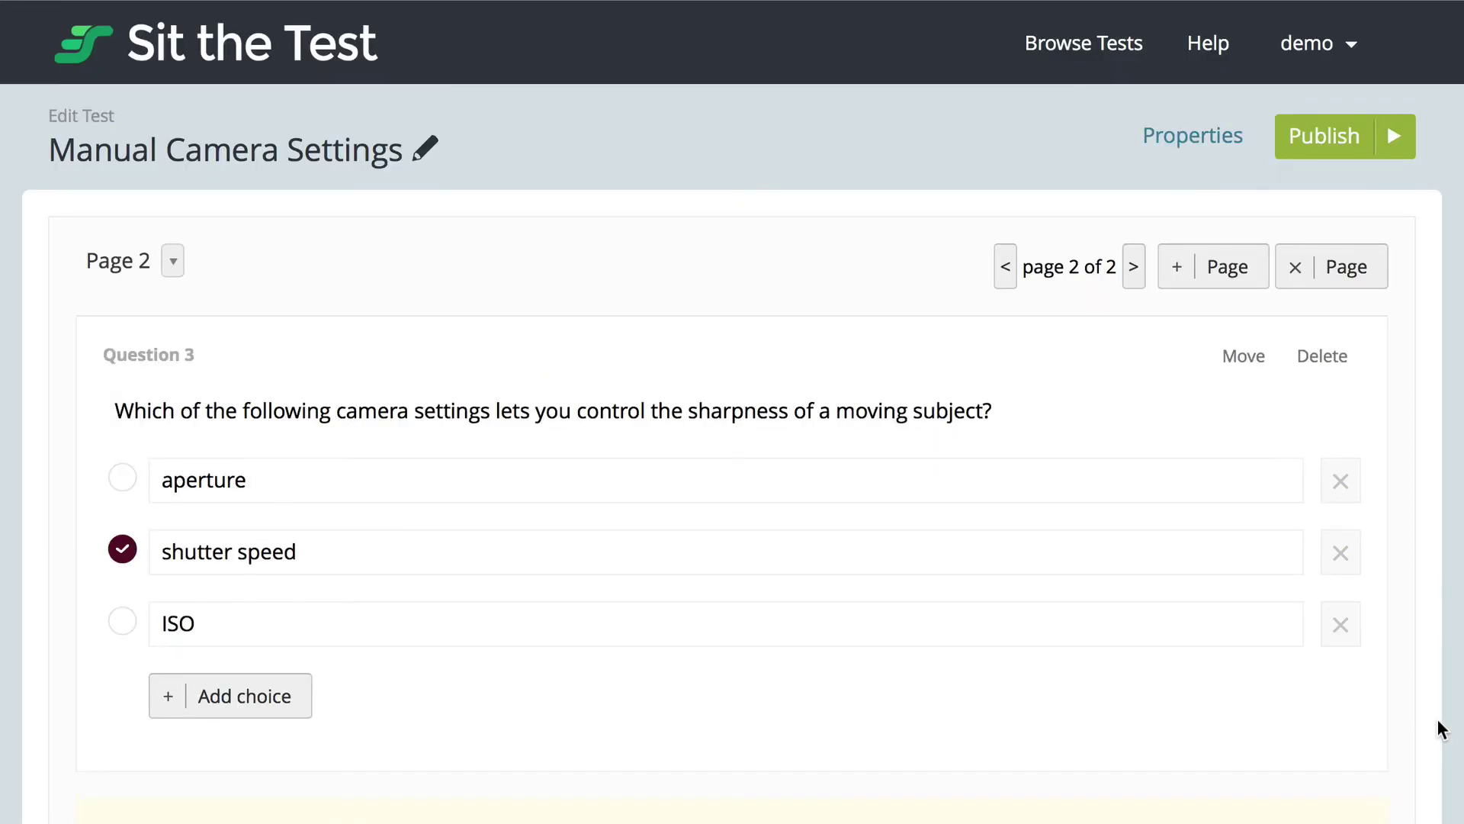
Open and dismiss the title editor, and examine the promo image, description, instructions and time limit in the test's properties.
click(427, 146)
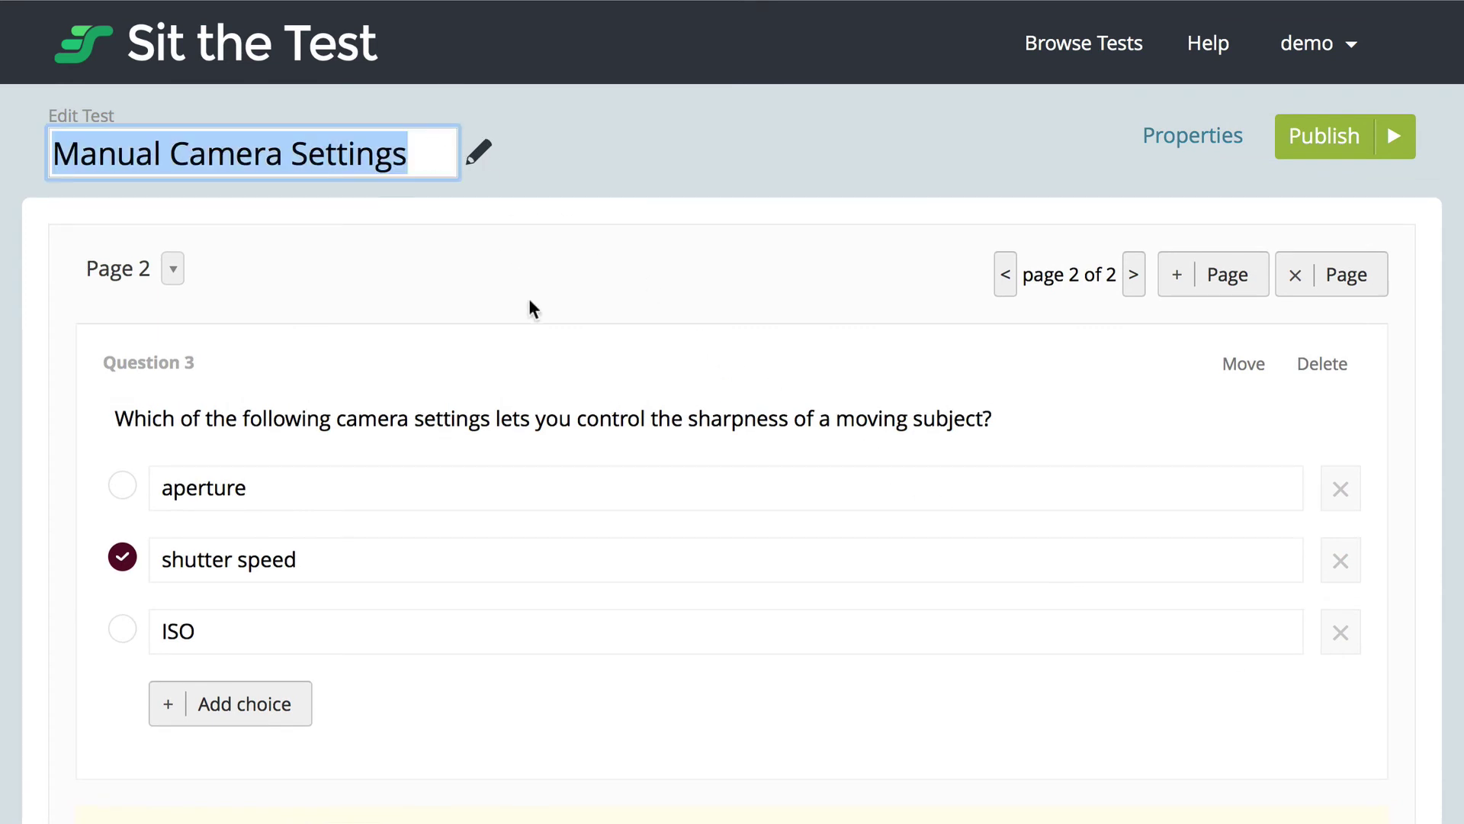
click(705, 136)
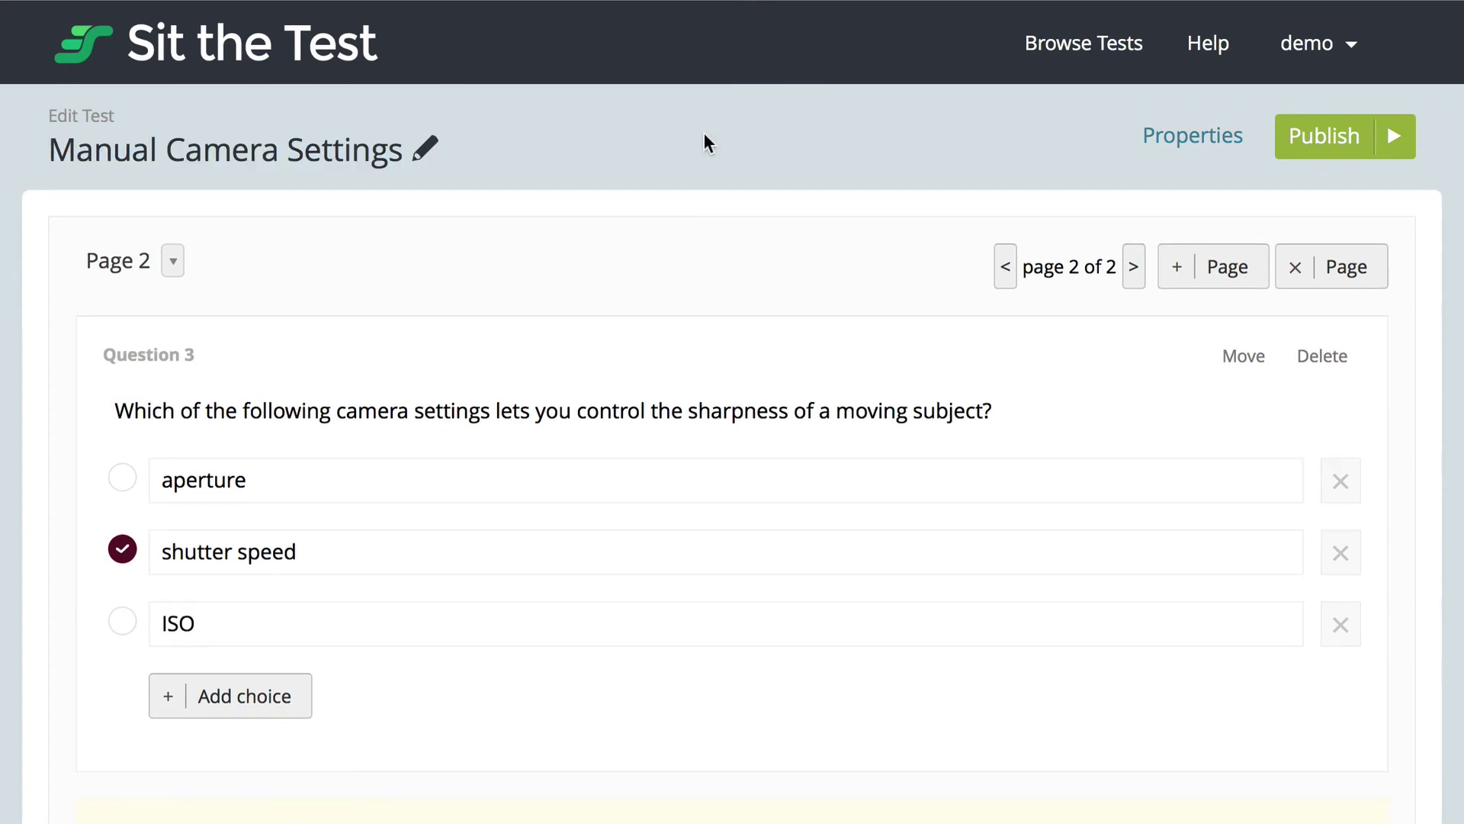
click(1218, 141)
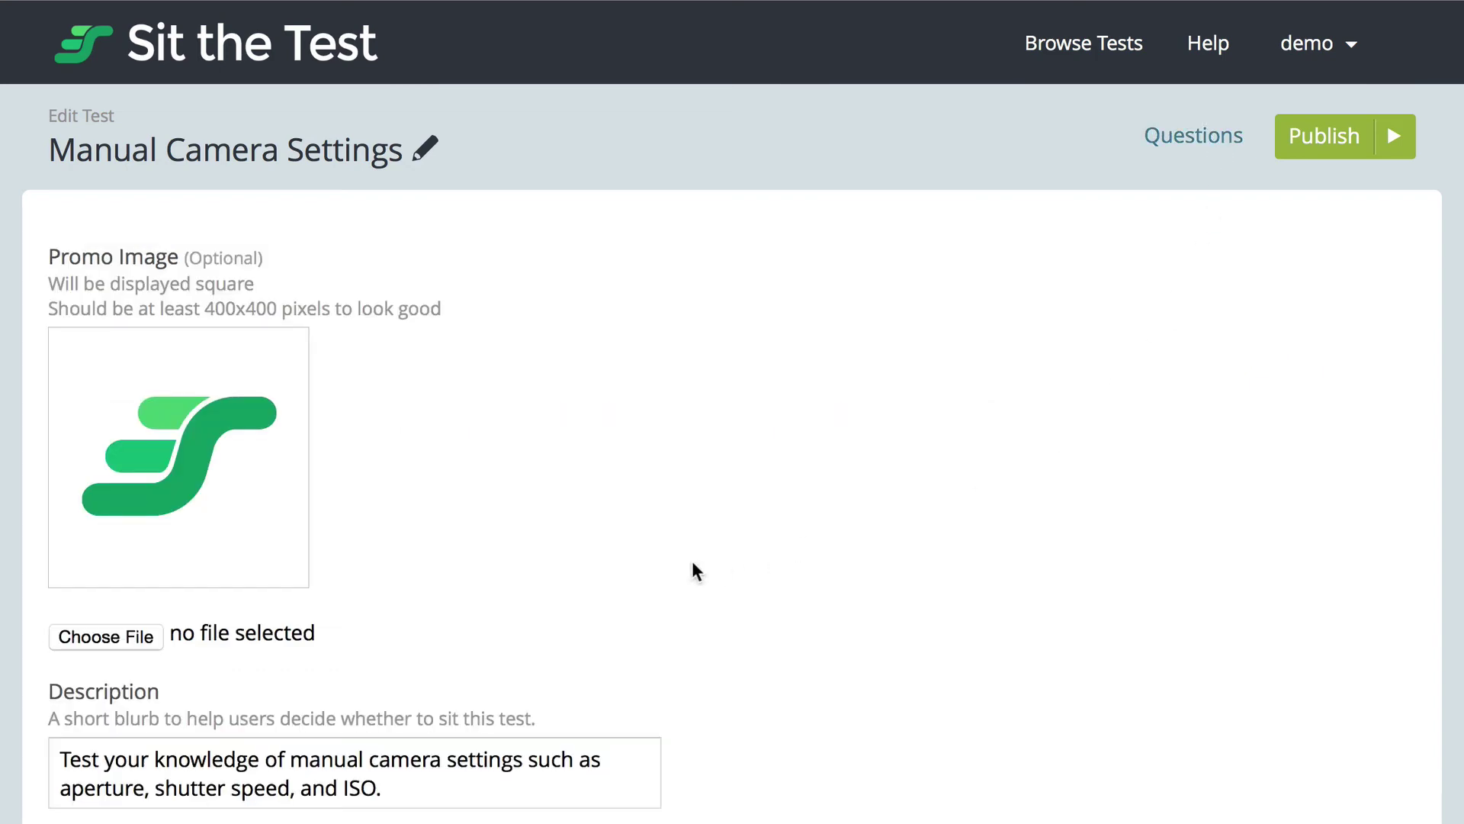
scroll(693, 560, down, 3)
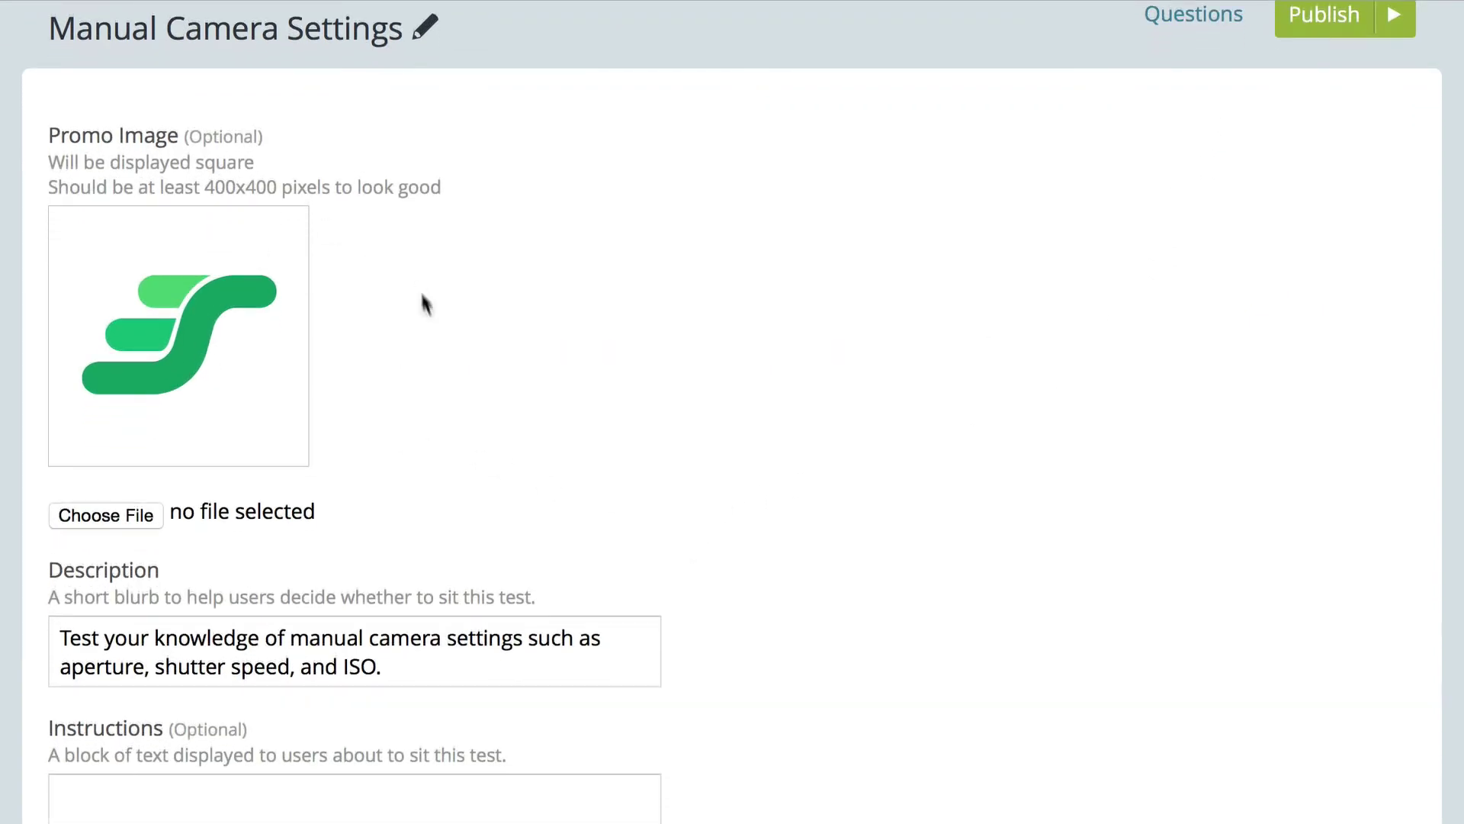
scroll(363, 343, down, 8)
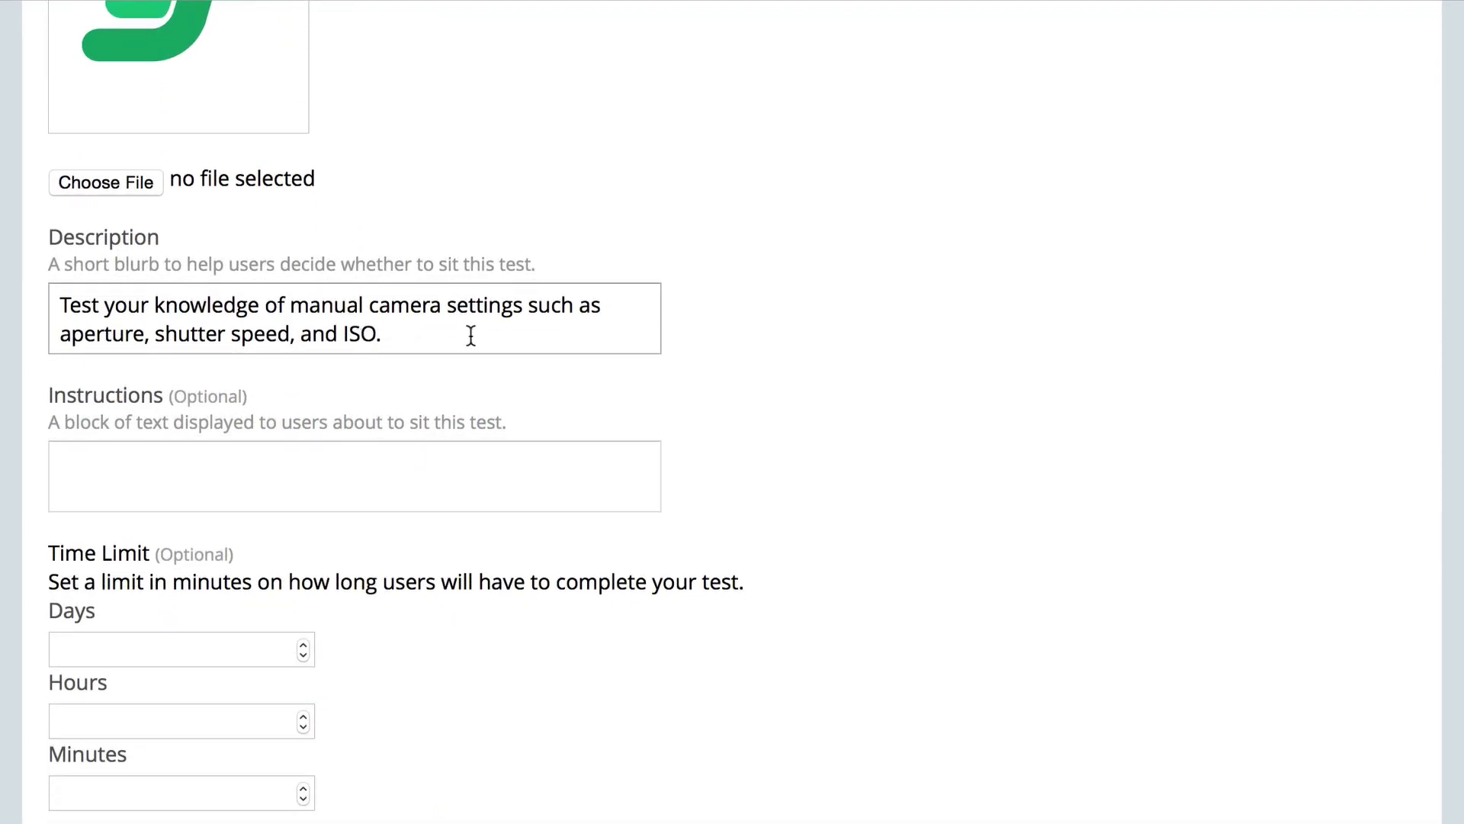
click(449, 470)
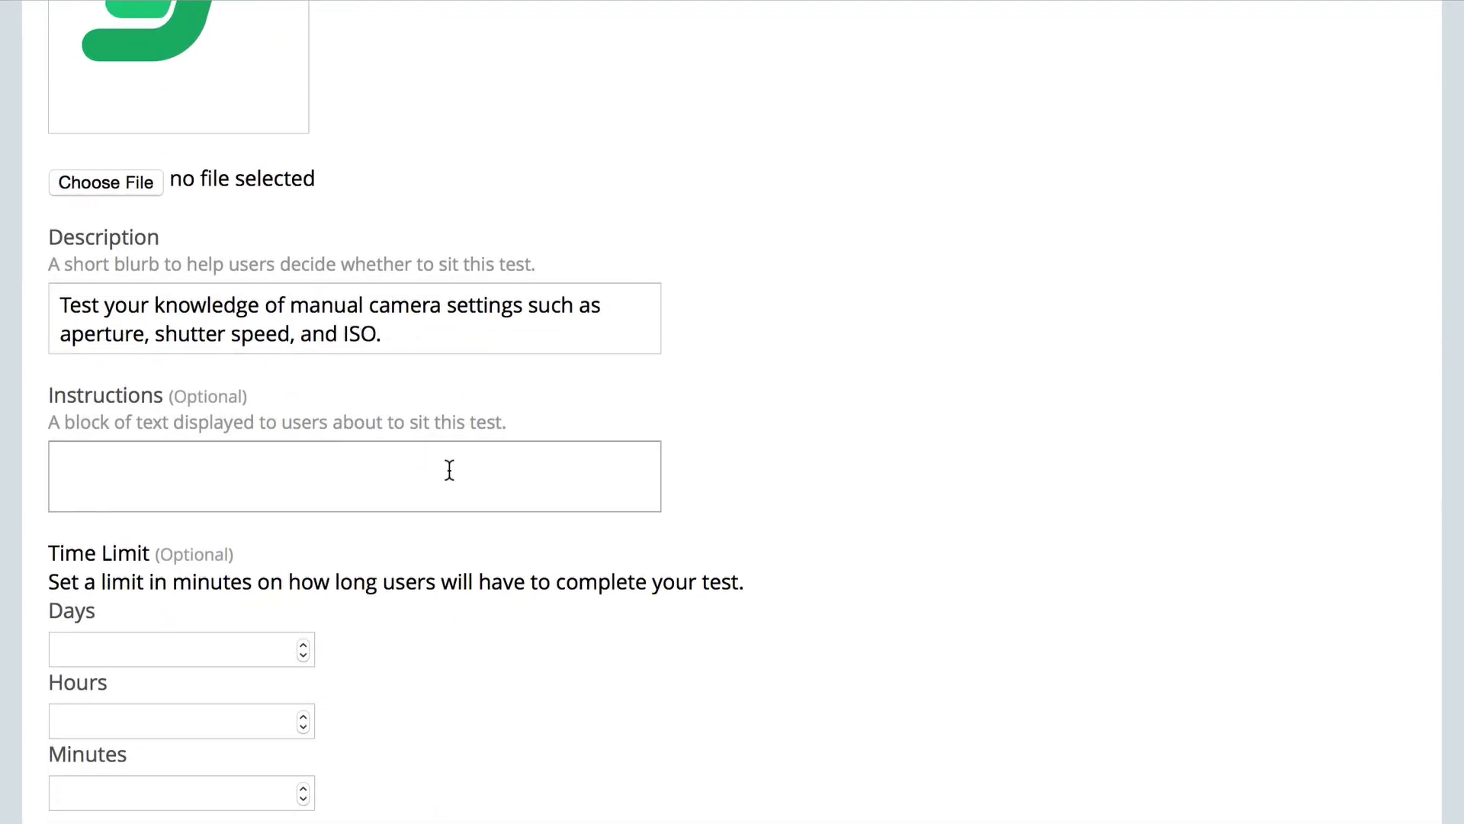
scroll(449, 470, down, 11)
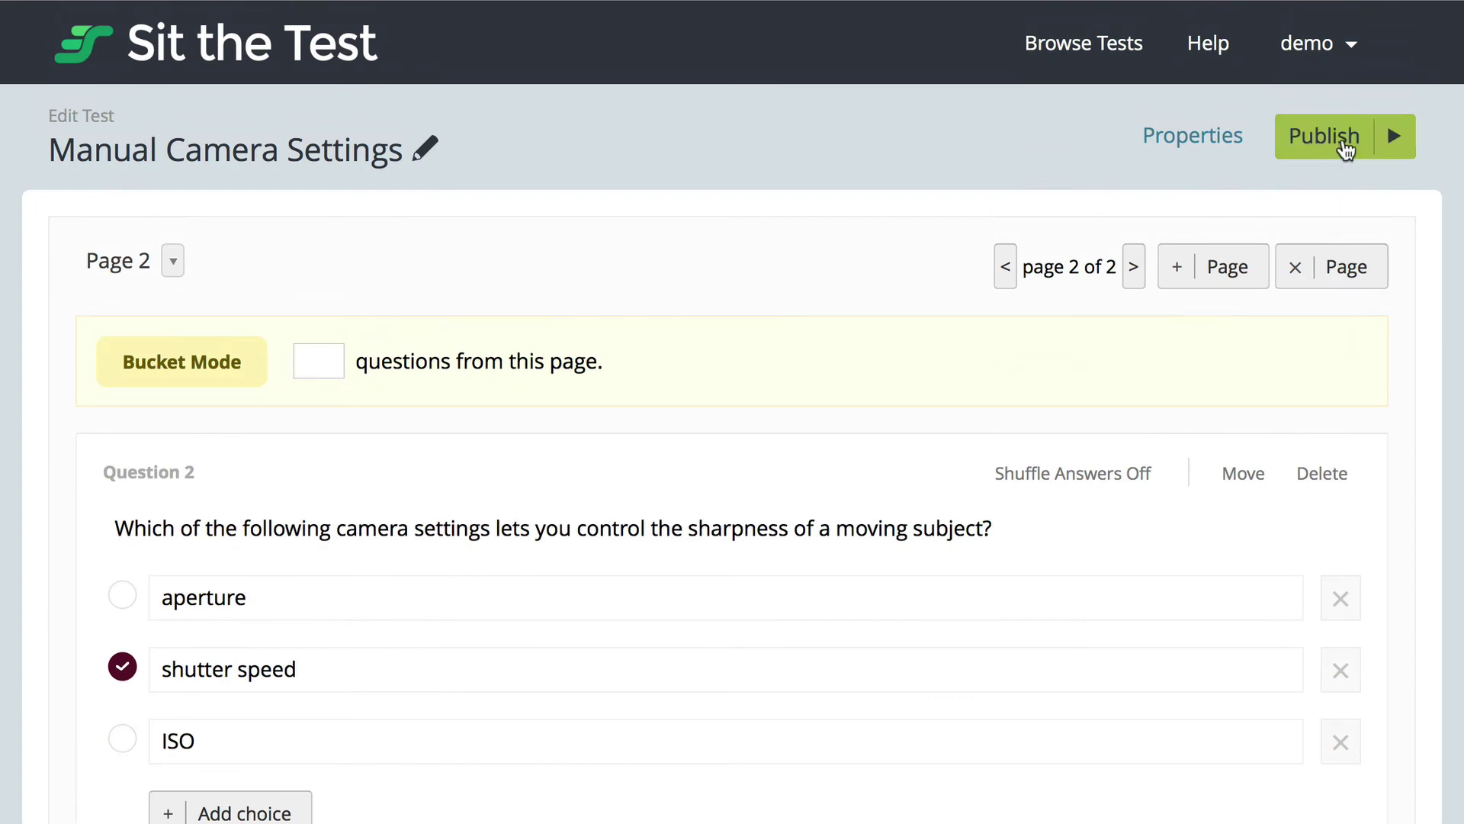
Publish the Manual Camera Settings test and look over its statistics and invitation link.
click(1345, 152)
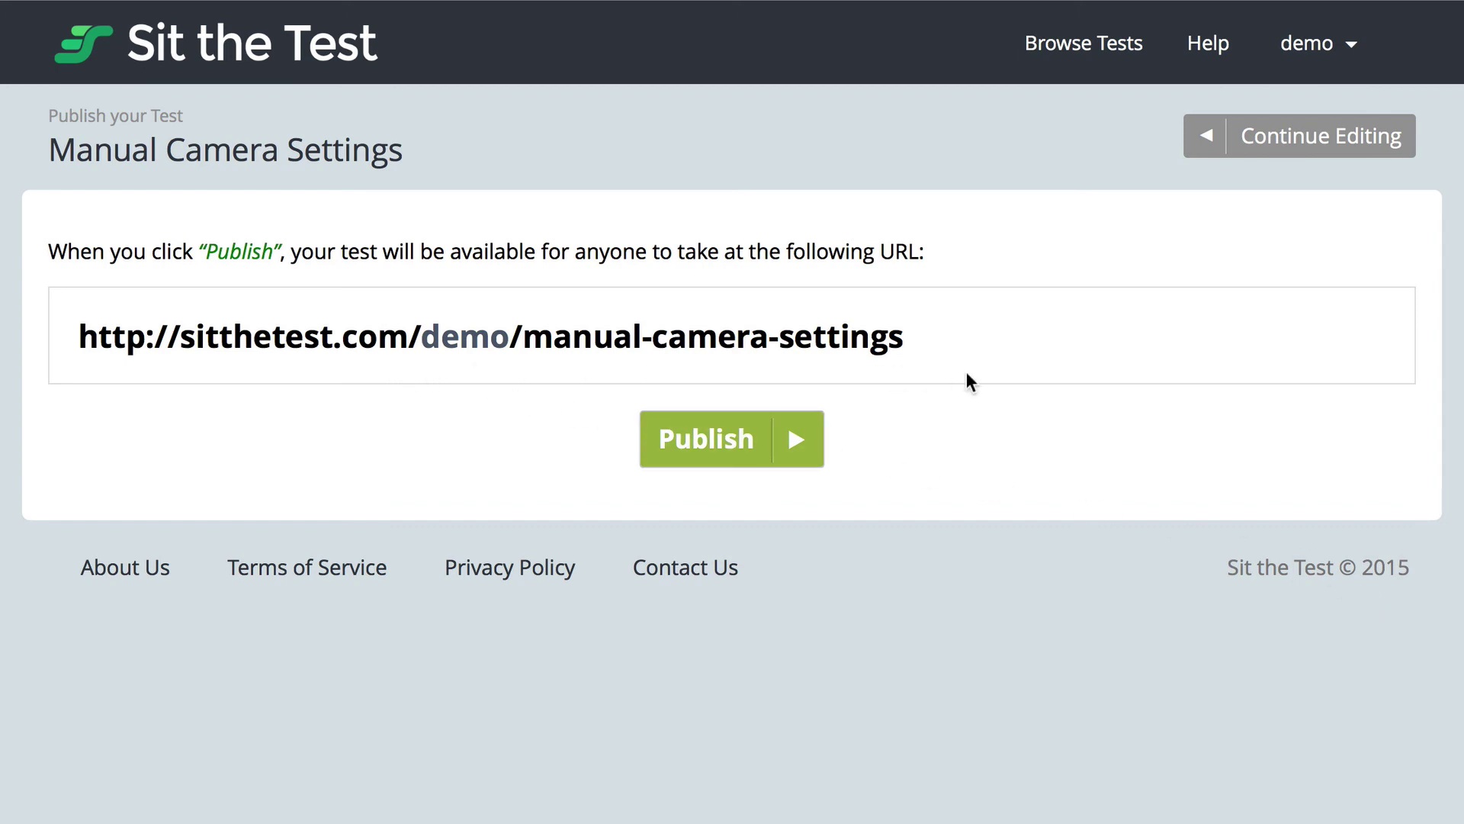
click(745, 453)
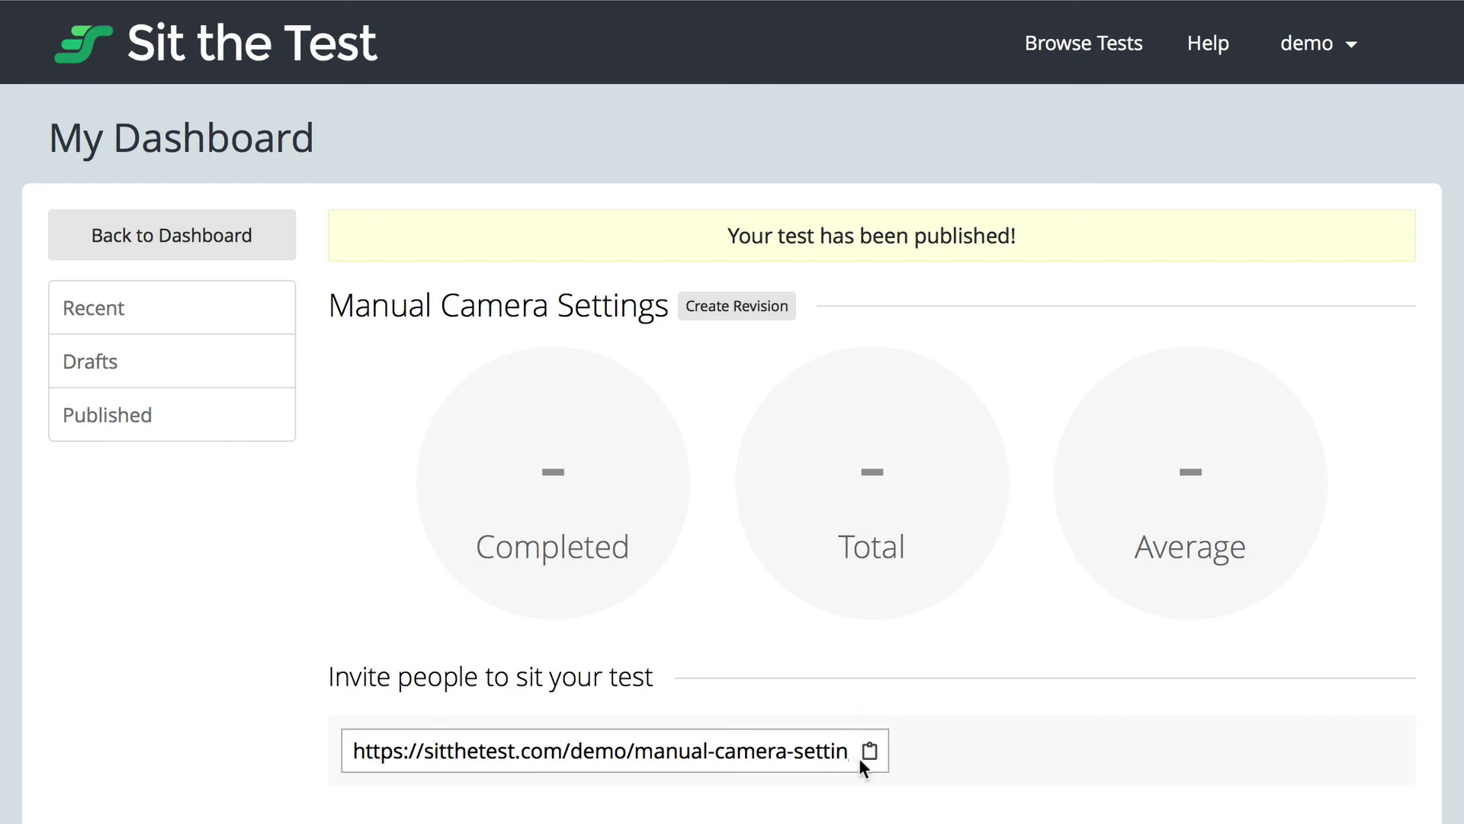
scroll(1191, 491, down, 1)
scroll(1198, 490, down, 4)
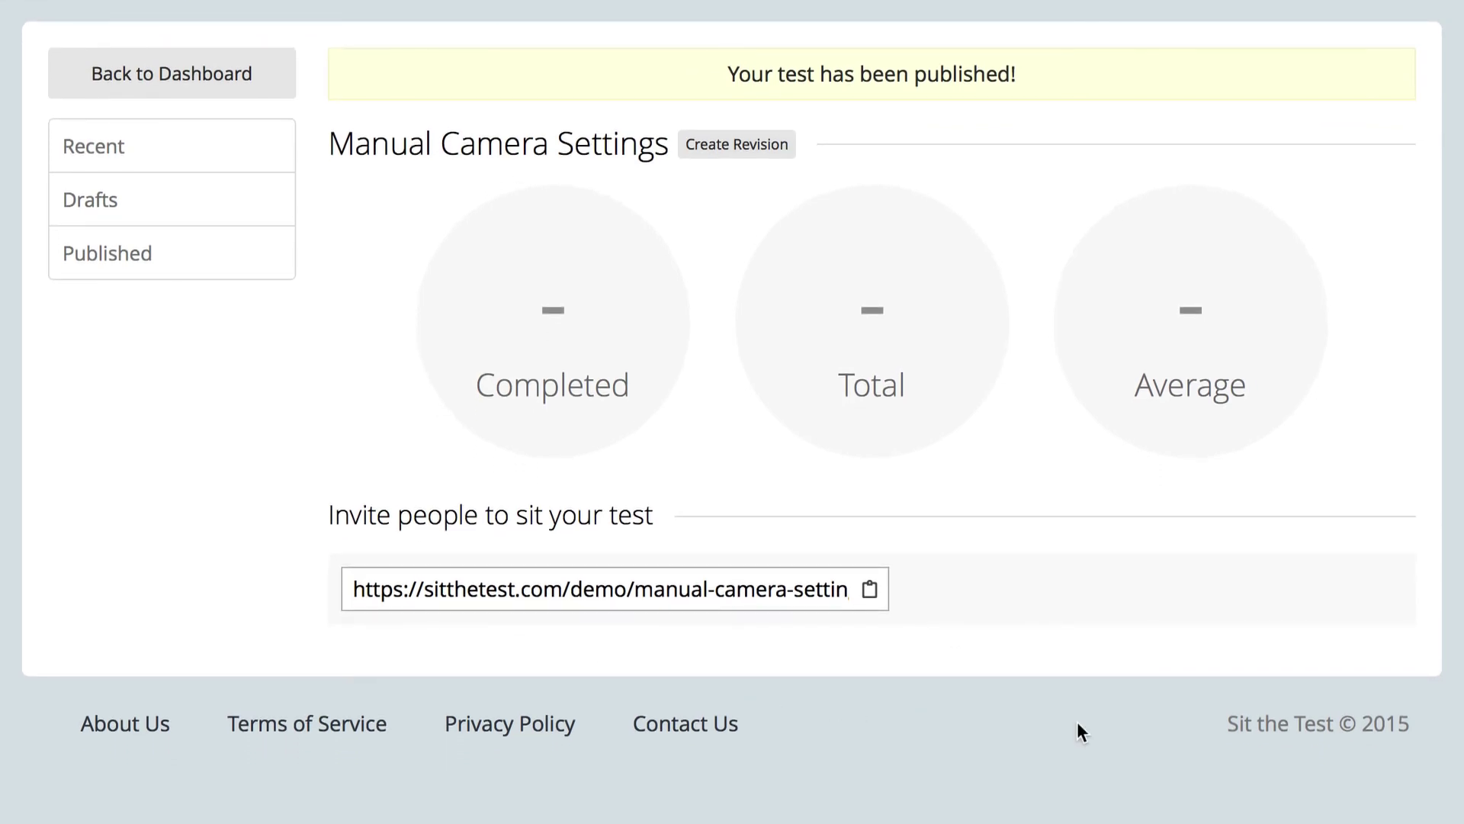
Return to the dashboard and reopen the page of the published Manual Camera Settings test.
scroll(585, 354, up, 4)
click(199, 238)
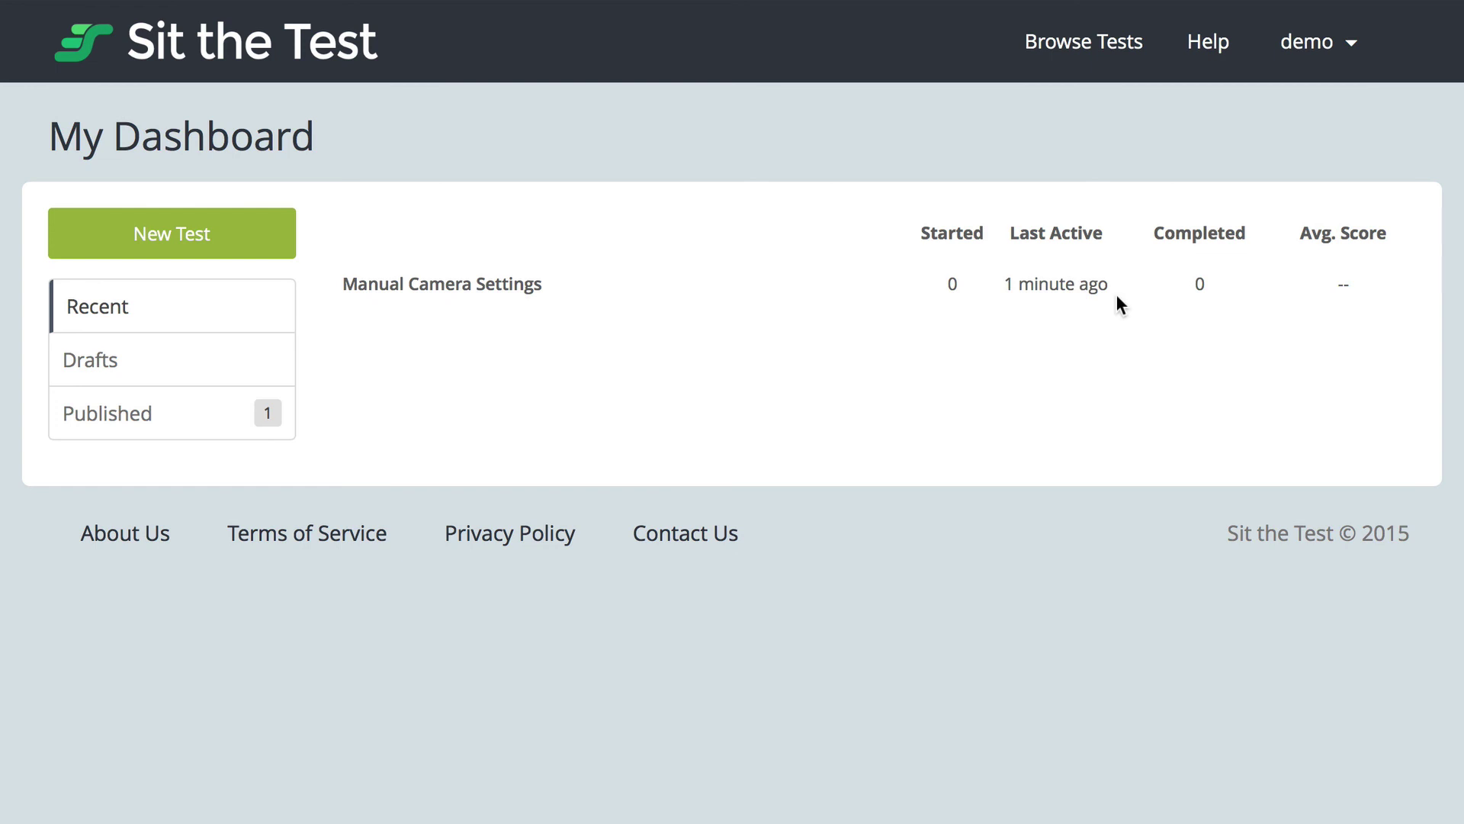
click(413, 287)
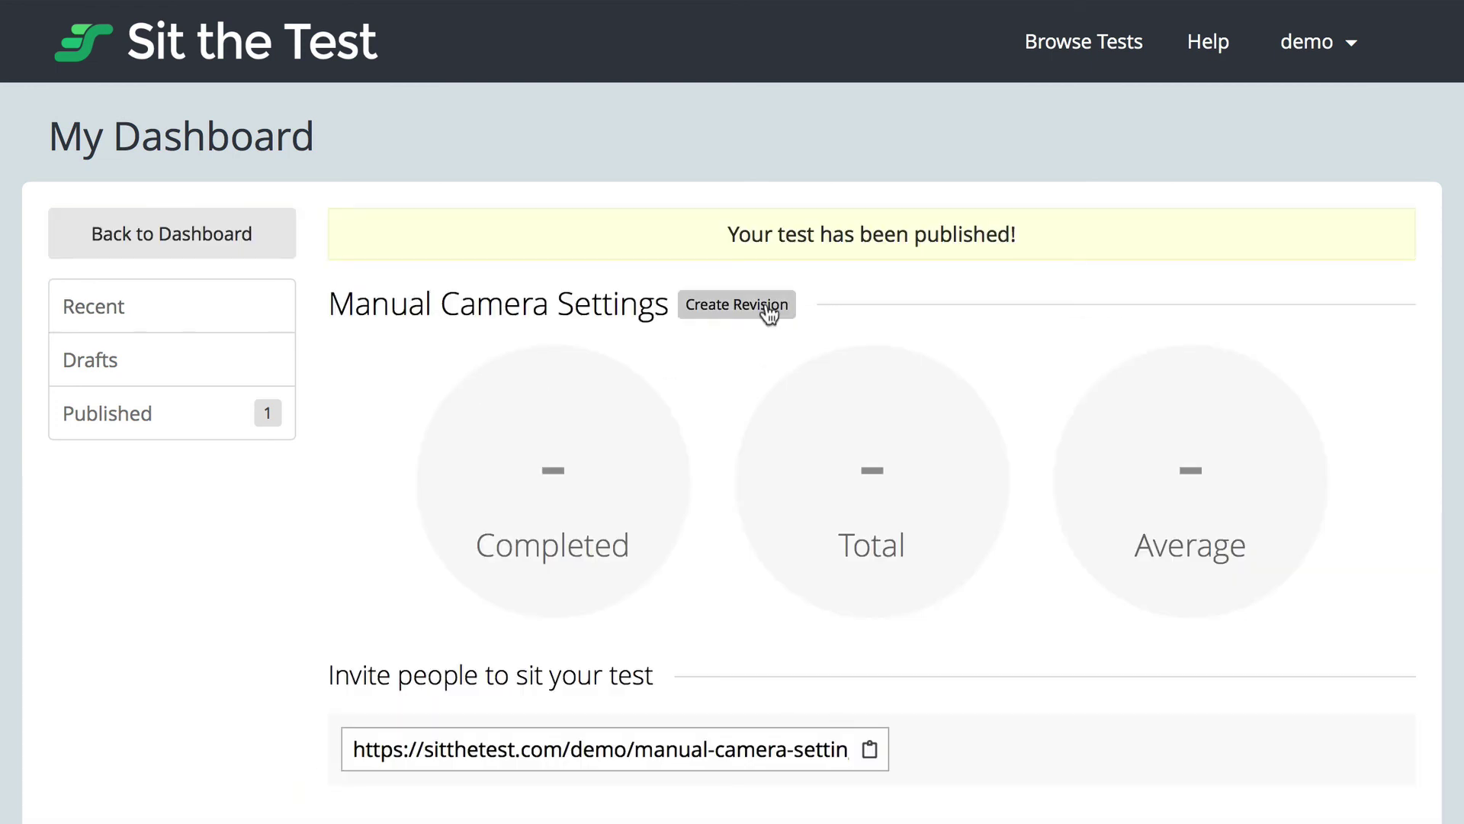